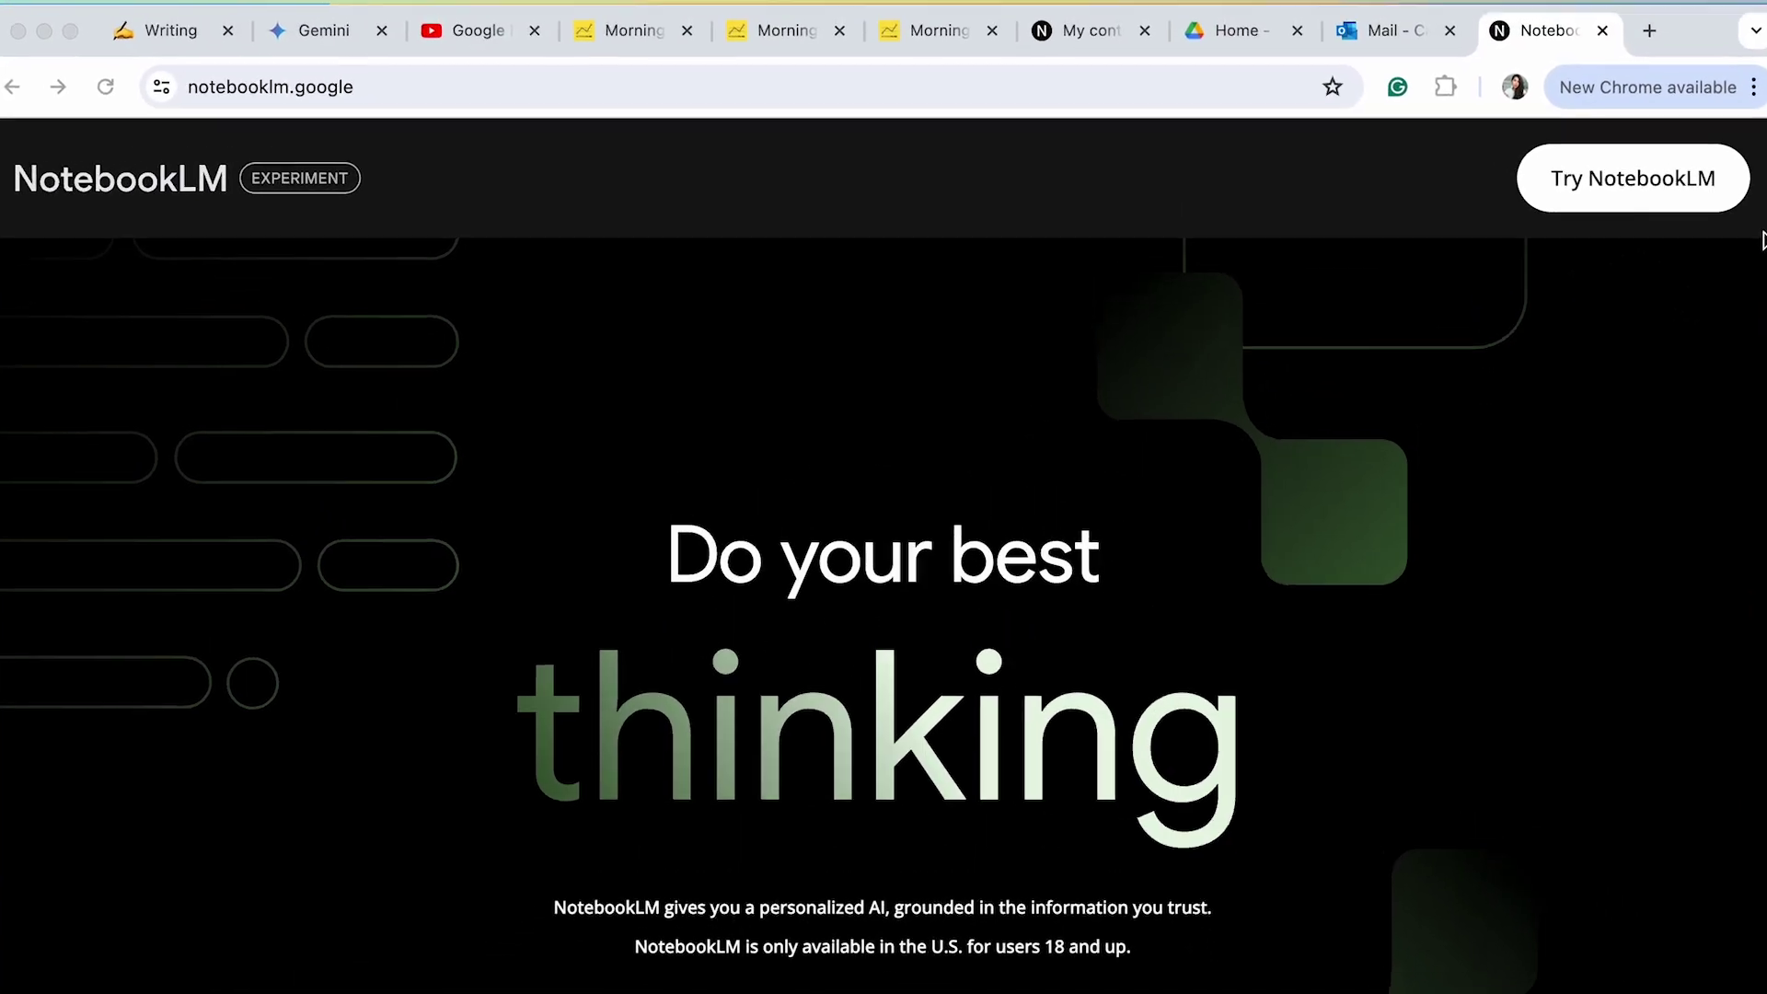
{"action": "scroll", "coordinate": [1314, 833], "scroll_direction": "down", "scroll_amount": 5}
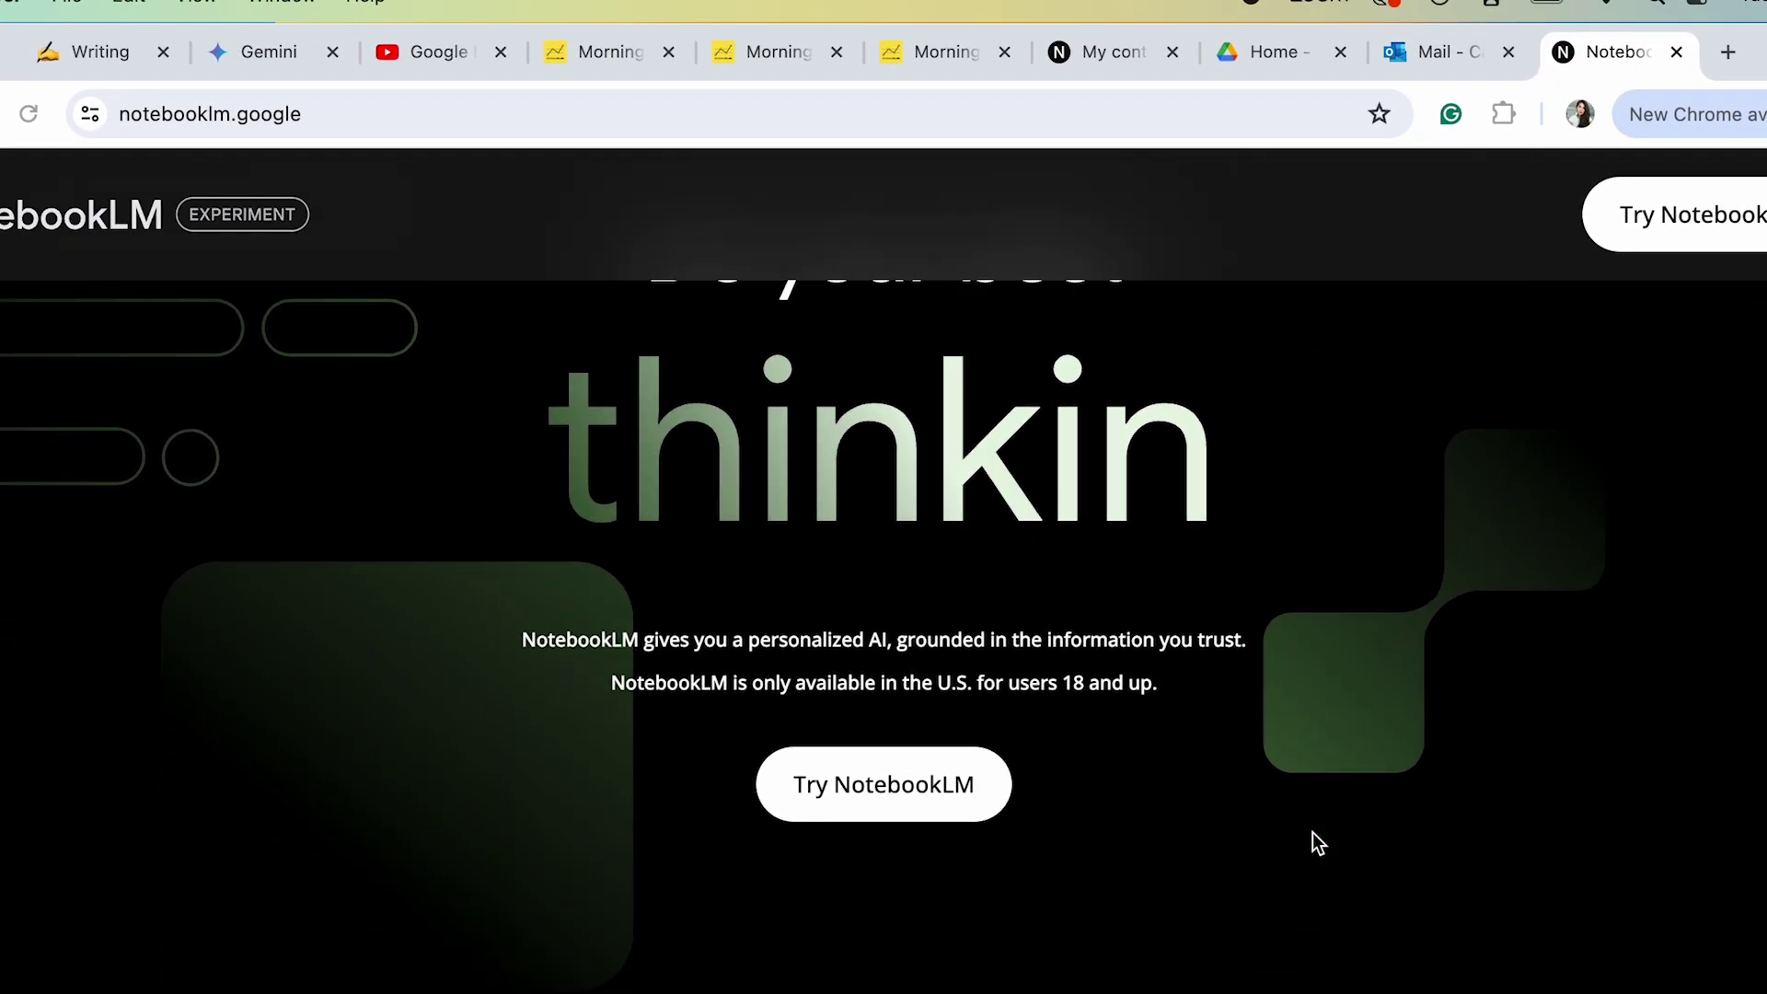
{"action": "scroll", "coordinate": [1313, 832], "scroll_direction": "down", "scroll_amount": 5}
{"action": "scroll", "coordinate": [1313, 832], "scroll_direction": "down", "scroll_amount": 5}
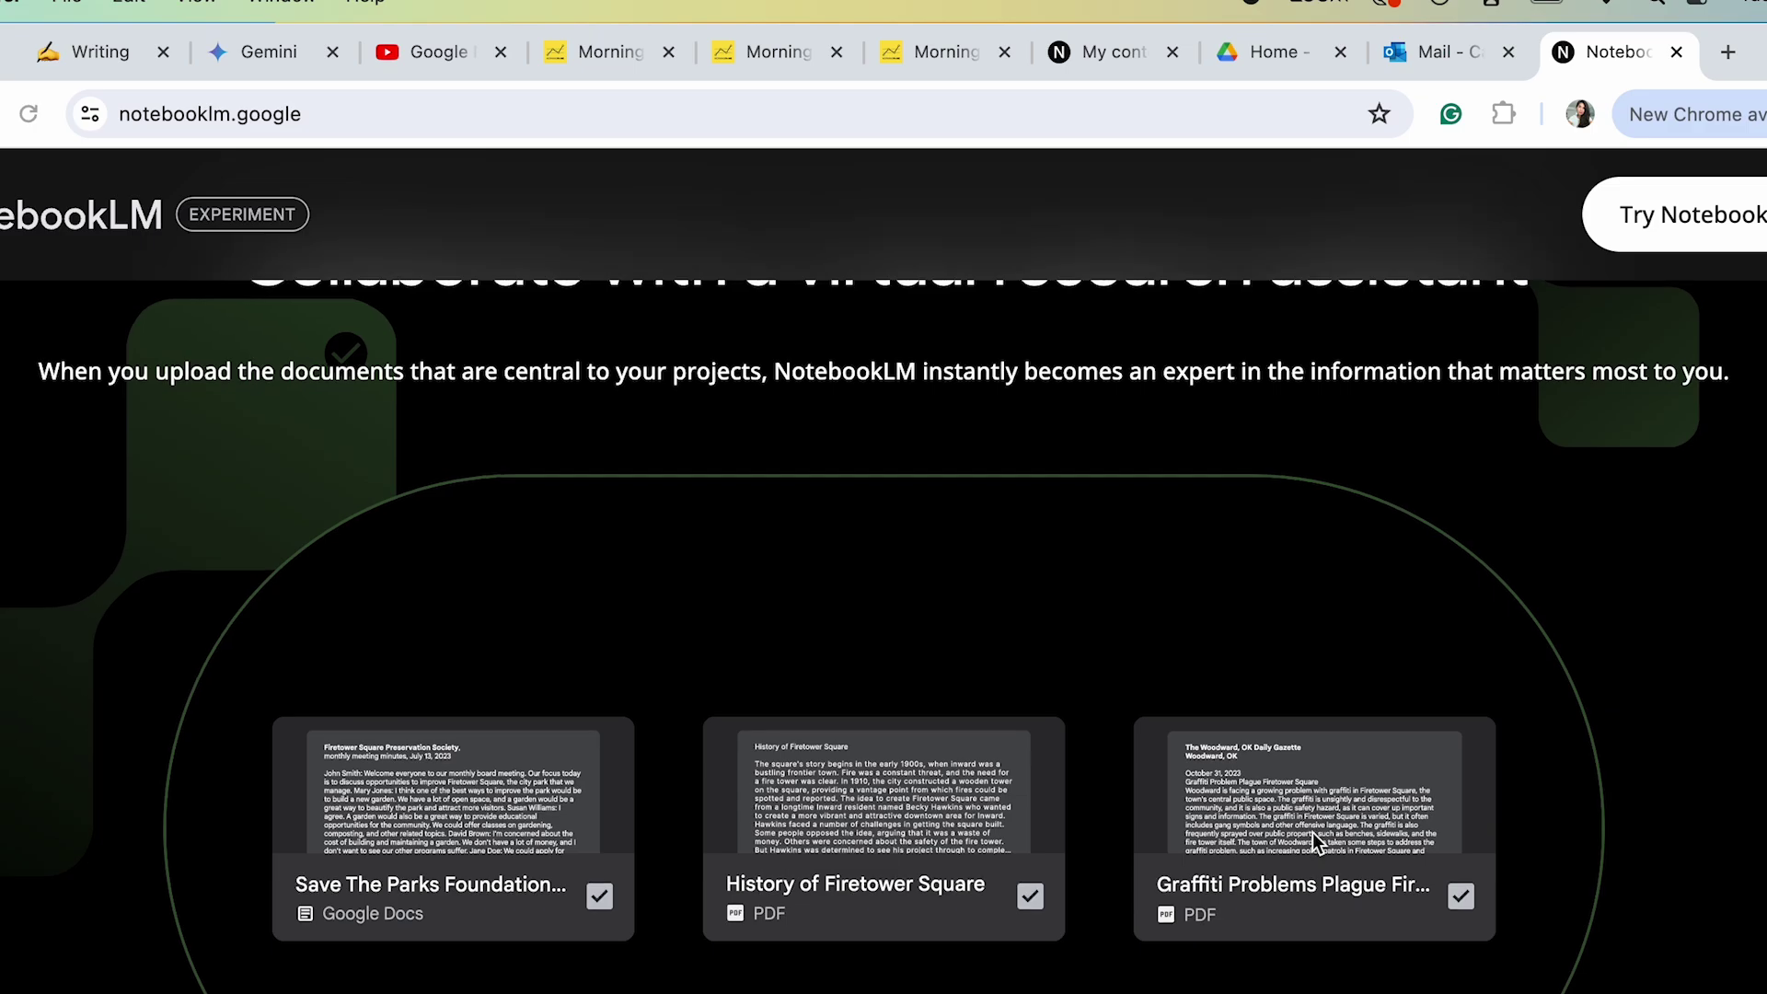
{"action": "scroll", "coordinate": [1313, 832], "scroll_direction": "down", "scroll_amount": 5}
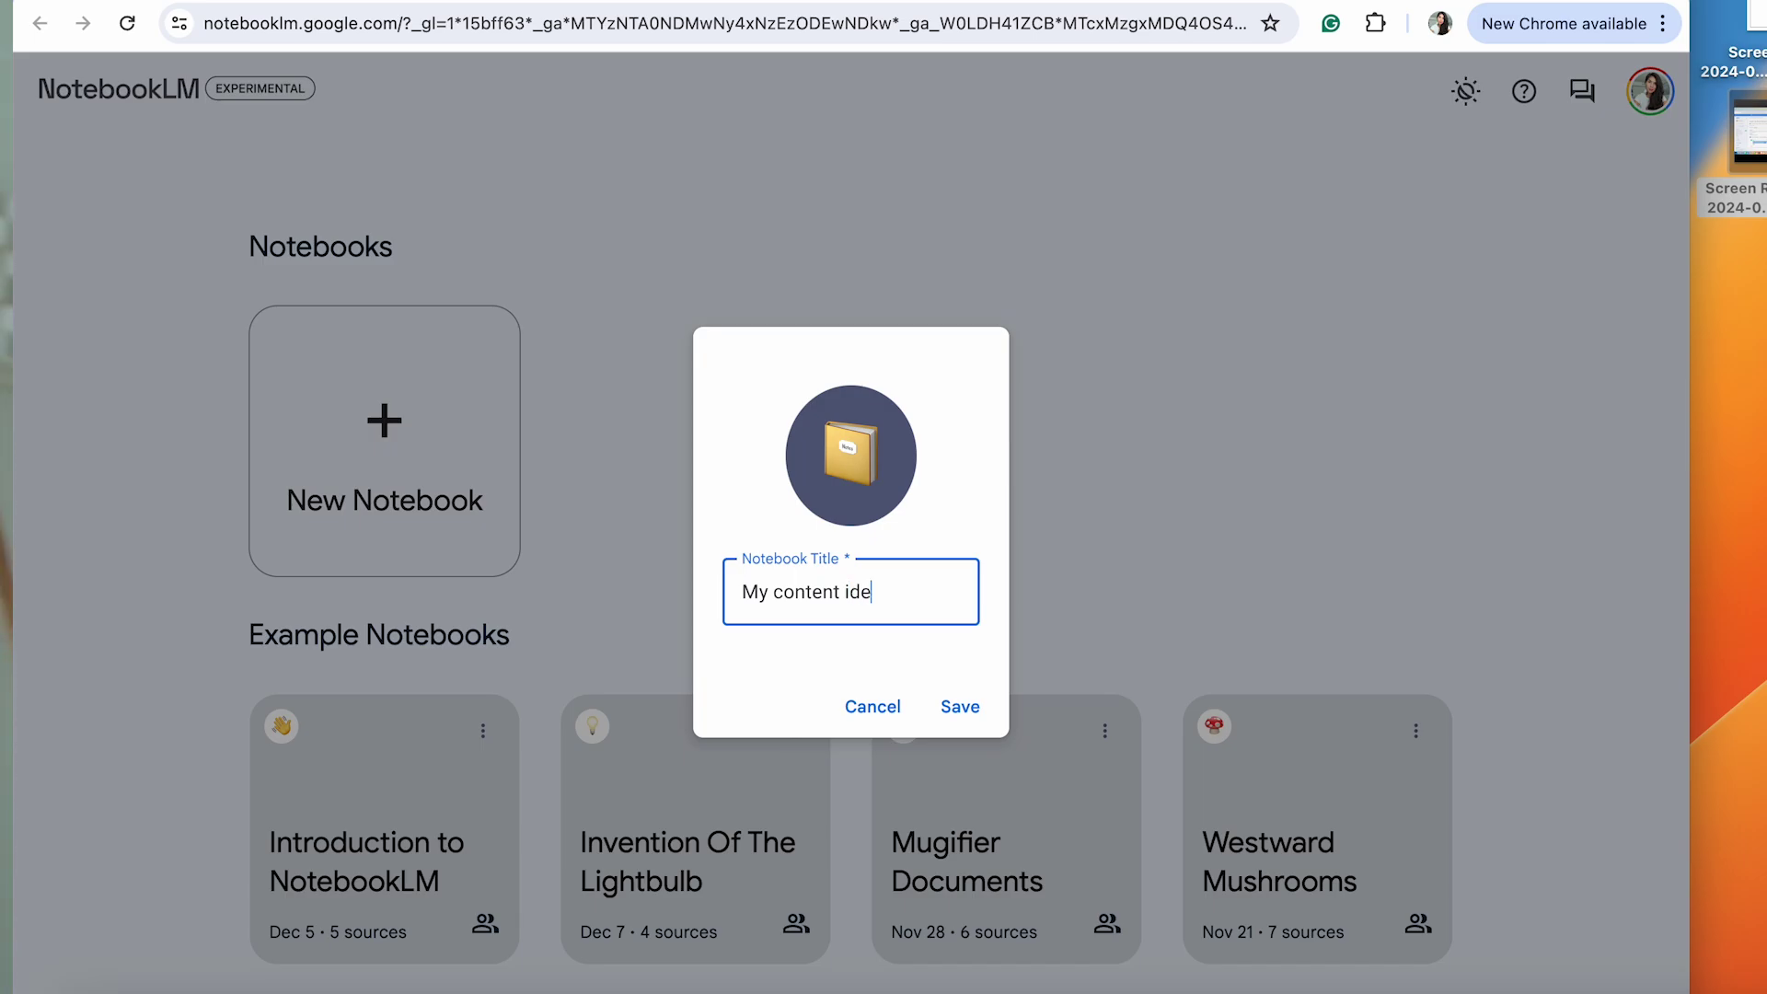
Step: Save the new notebook titled 'My content idea bank' and open it, still empty
{"action": "left_click", "coordinate": [979, 716]}
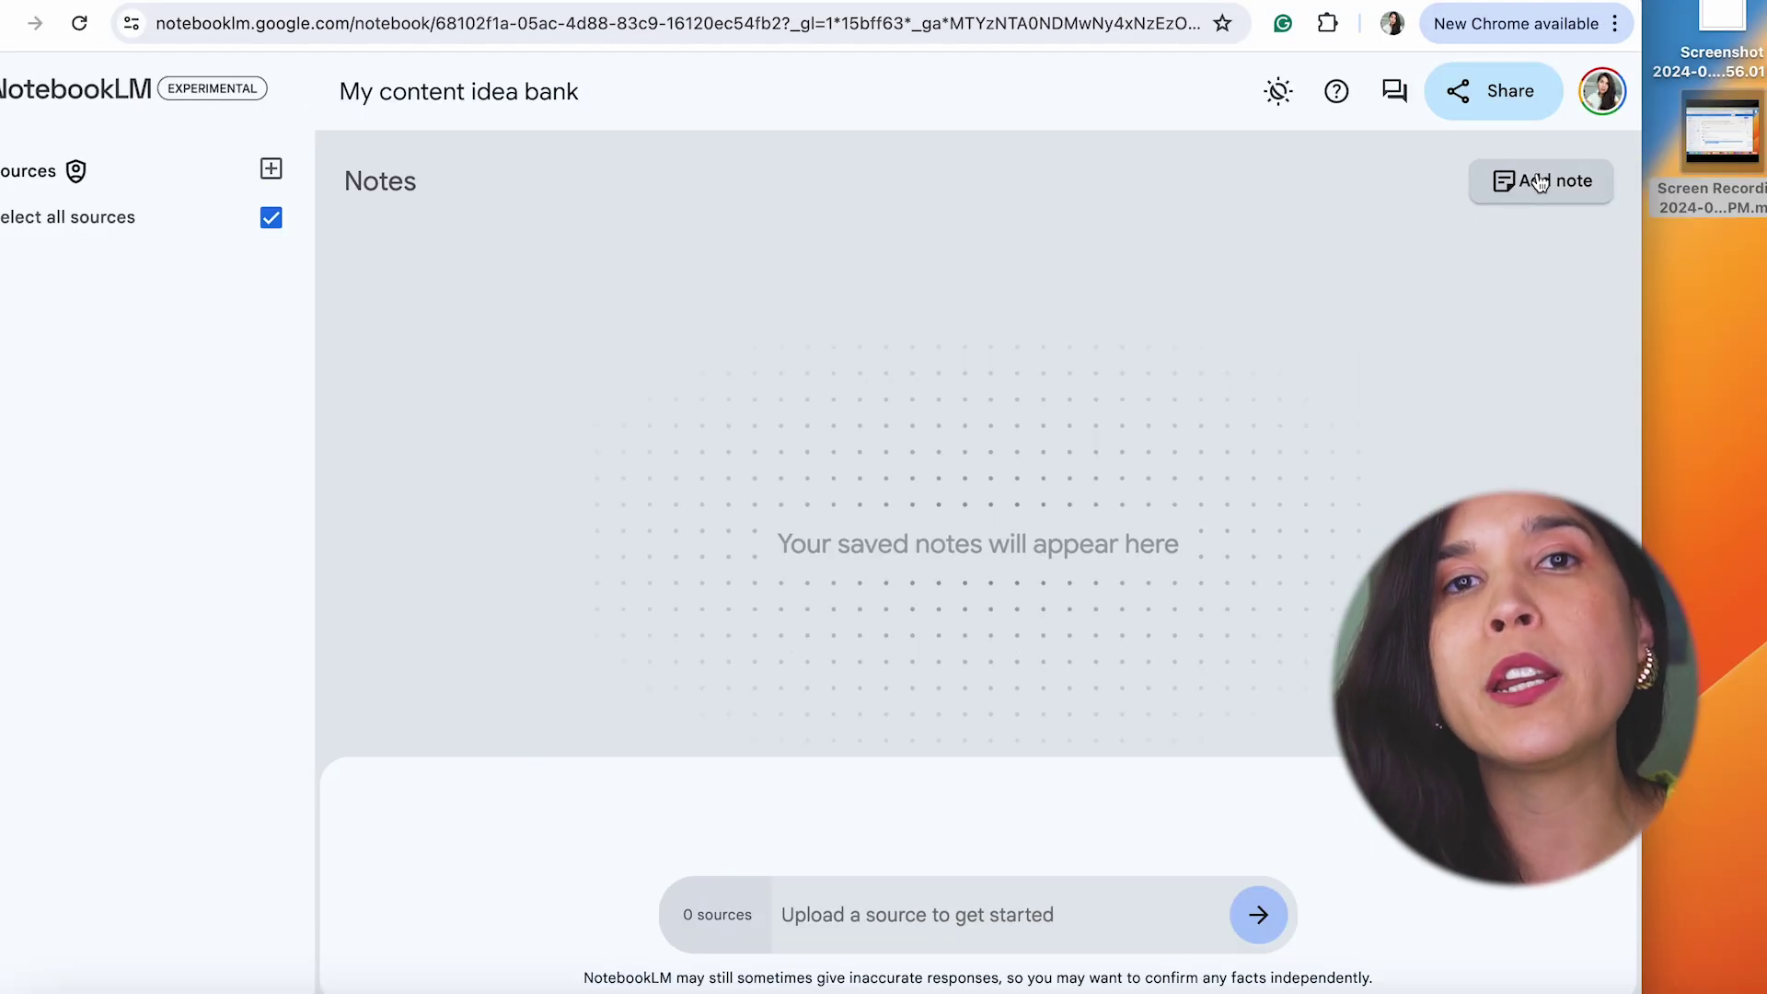
Step: Bring up the source upload choices (Drive, PDF, text file, copied text) for the empty notebook
{"action": "left_click", "coordinate": [1542, 181]}
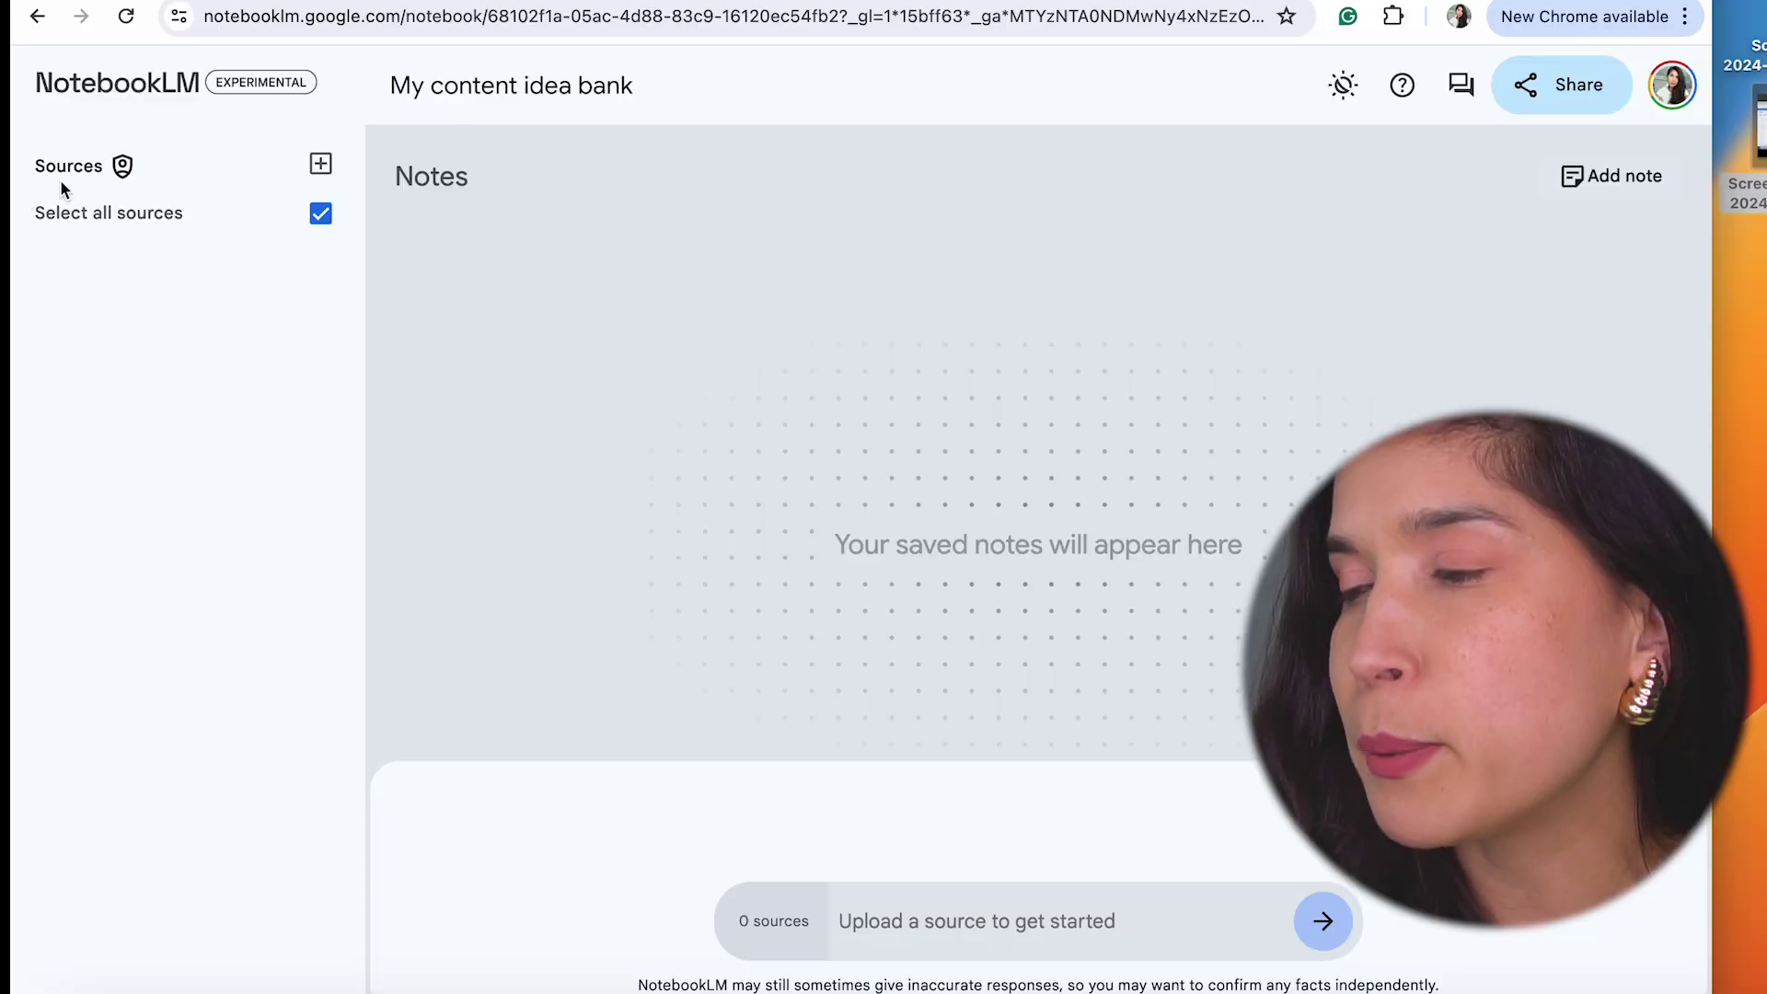
{"action": "left_click", "coordinate": [320, 167]}
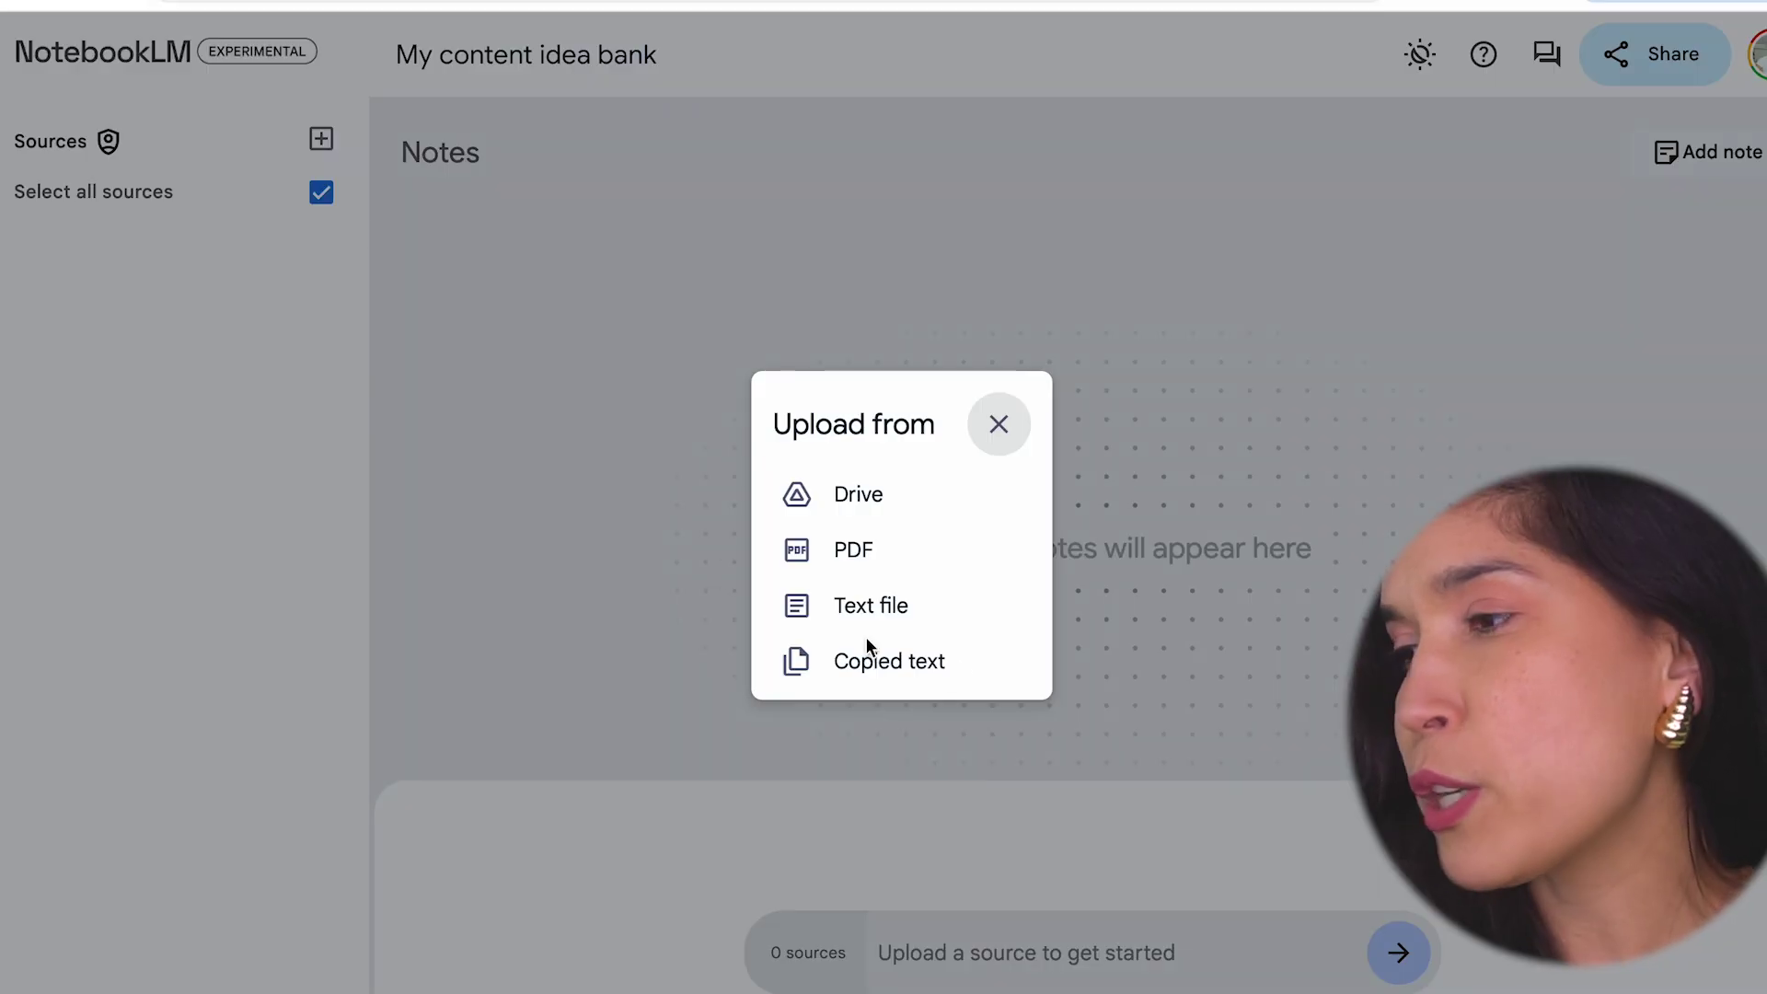
Step: Add the Week 1 document from Google Drive as a source
{"action": "left_click", "coordinate": [886, 508]}
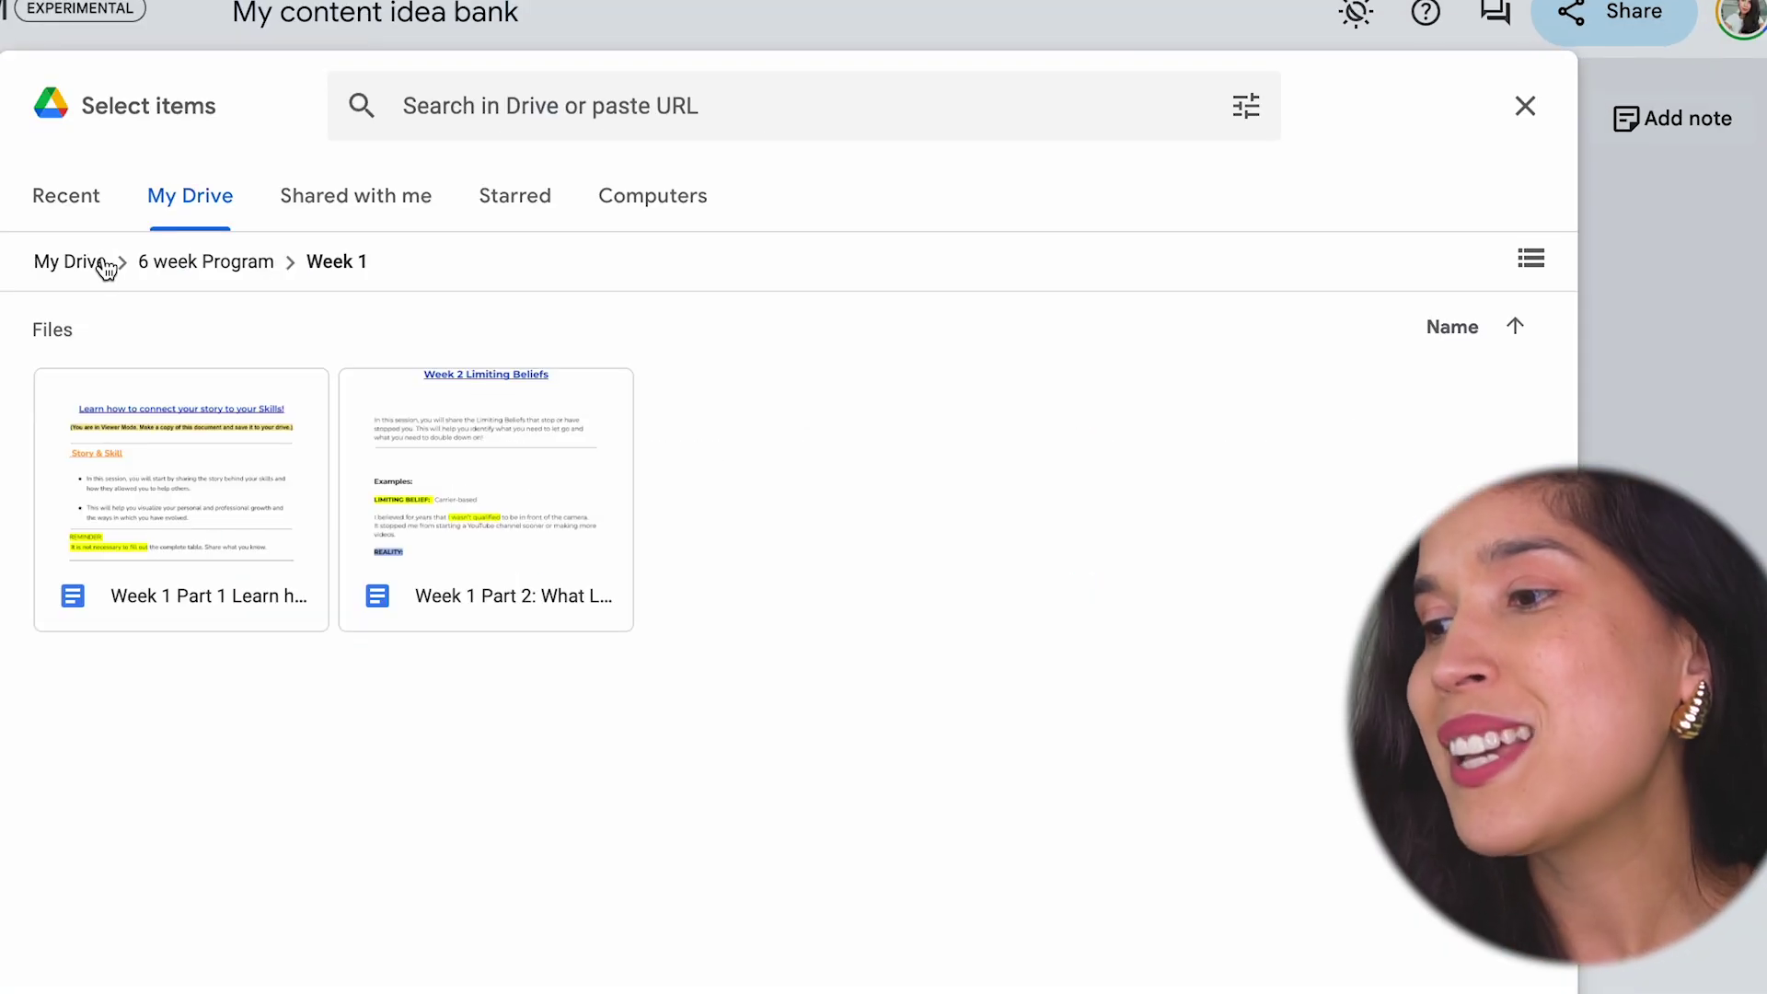
{"action": "left_click", "coordinate": [210, 464]}
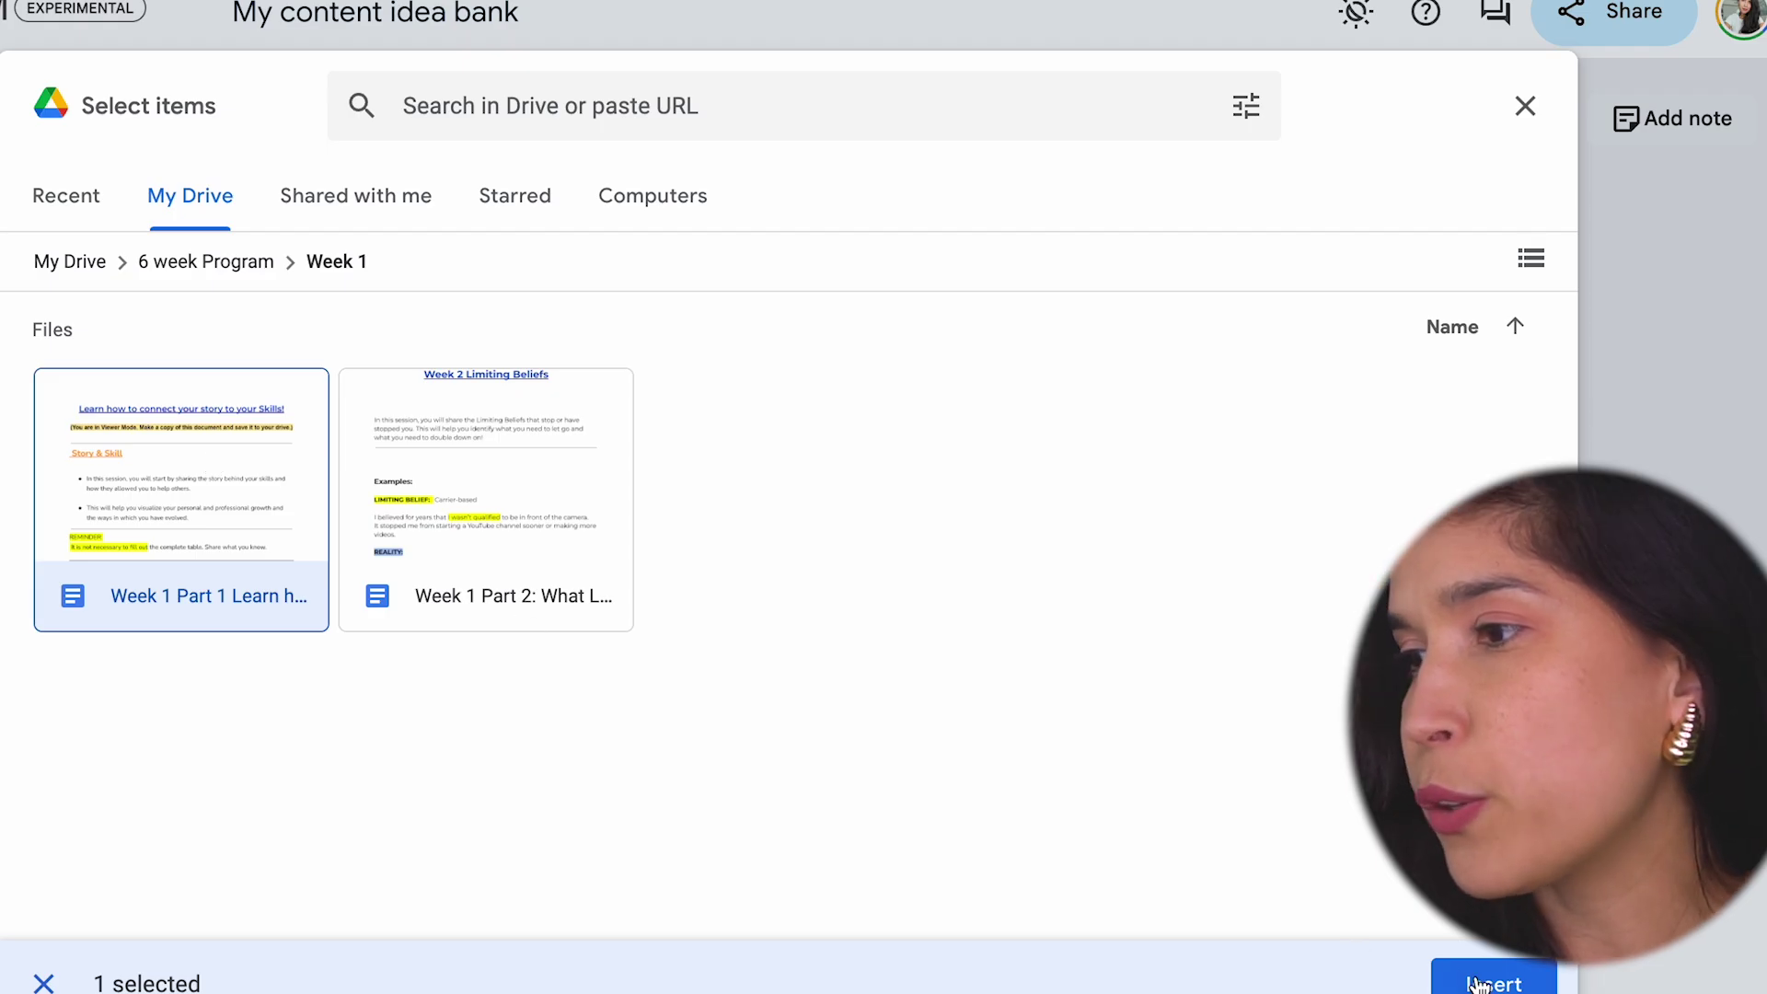
{"action": "left_click", "coordinate": [1475, 983]}
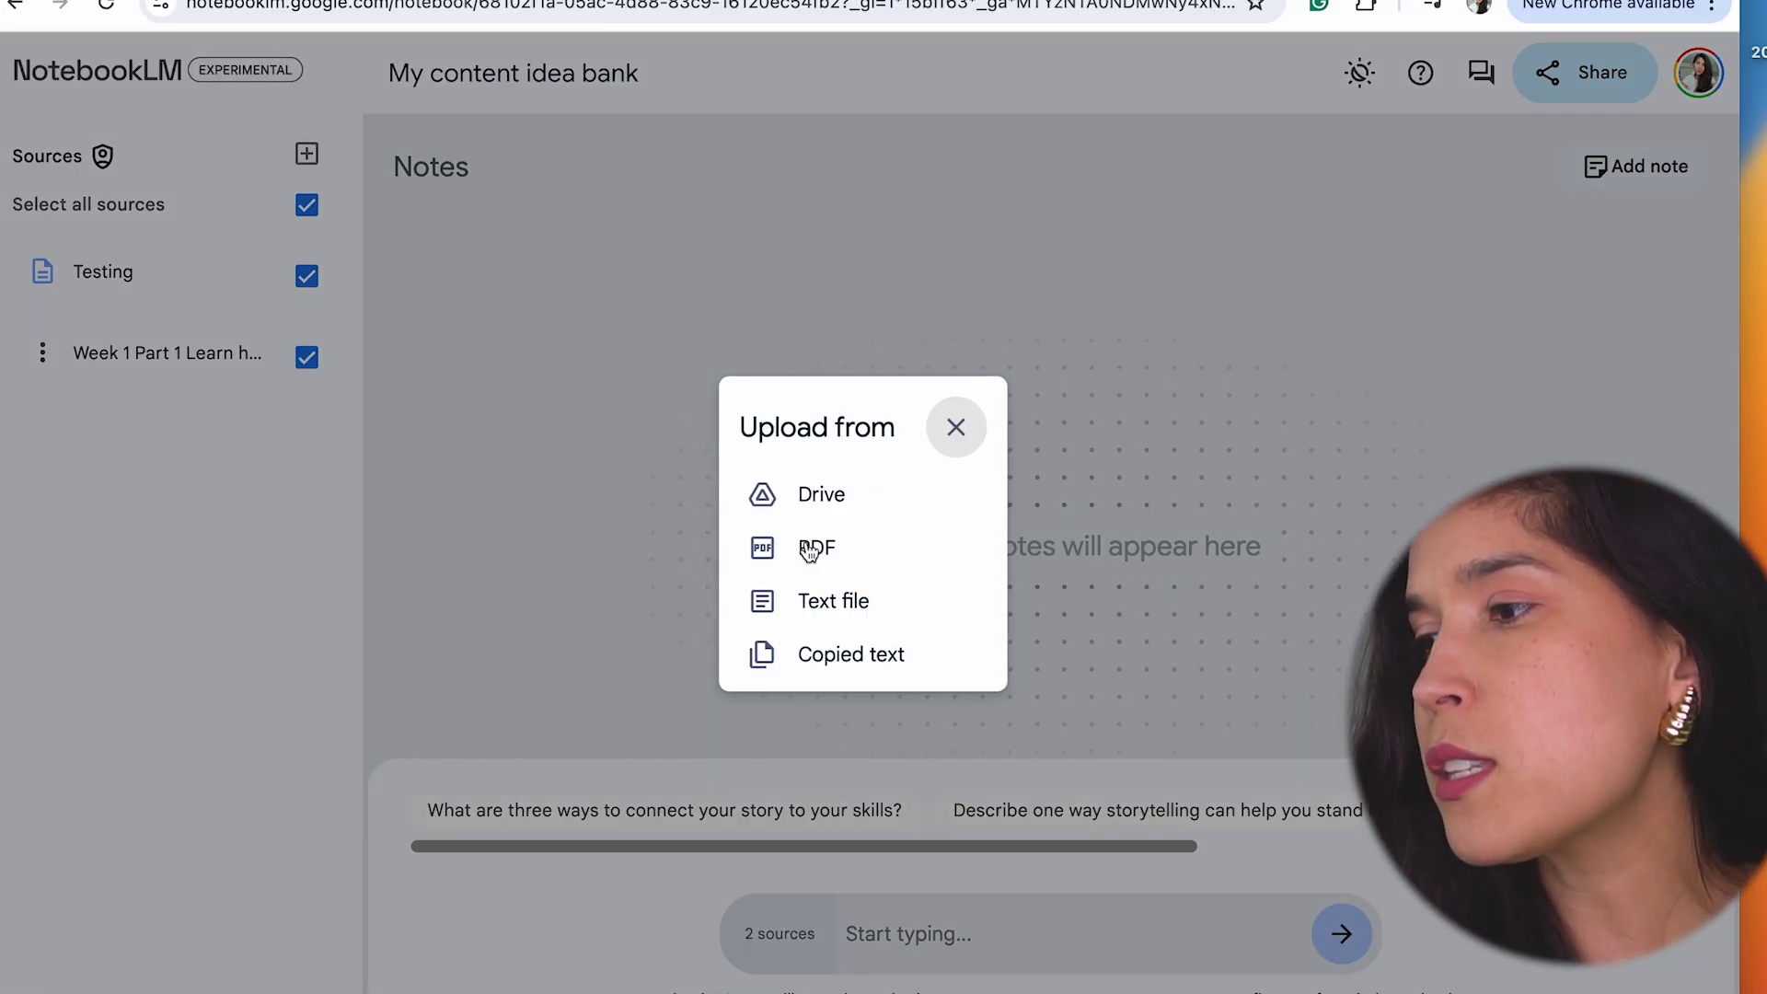
Step: Add a PDF source, then begin a copied-text source titled Testing with a pasted LinkedIn post
{"action": "left_click", "coordinate": [810, 548]}
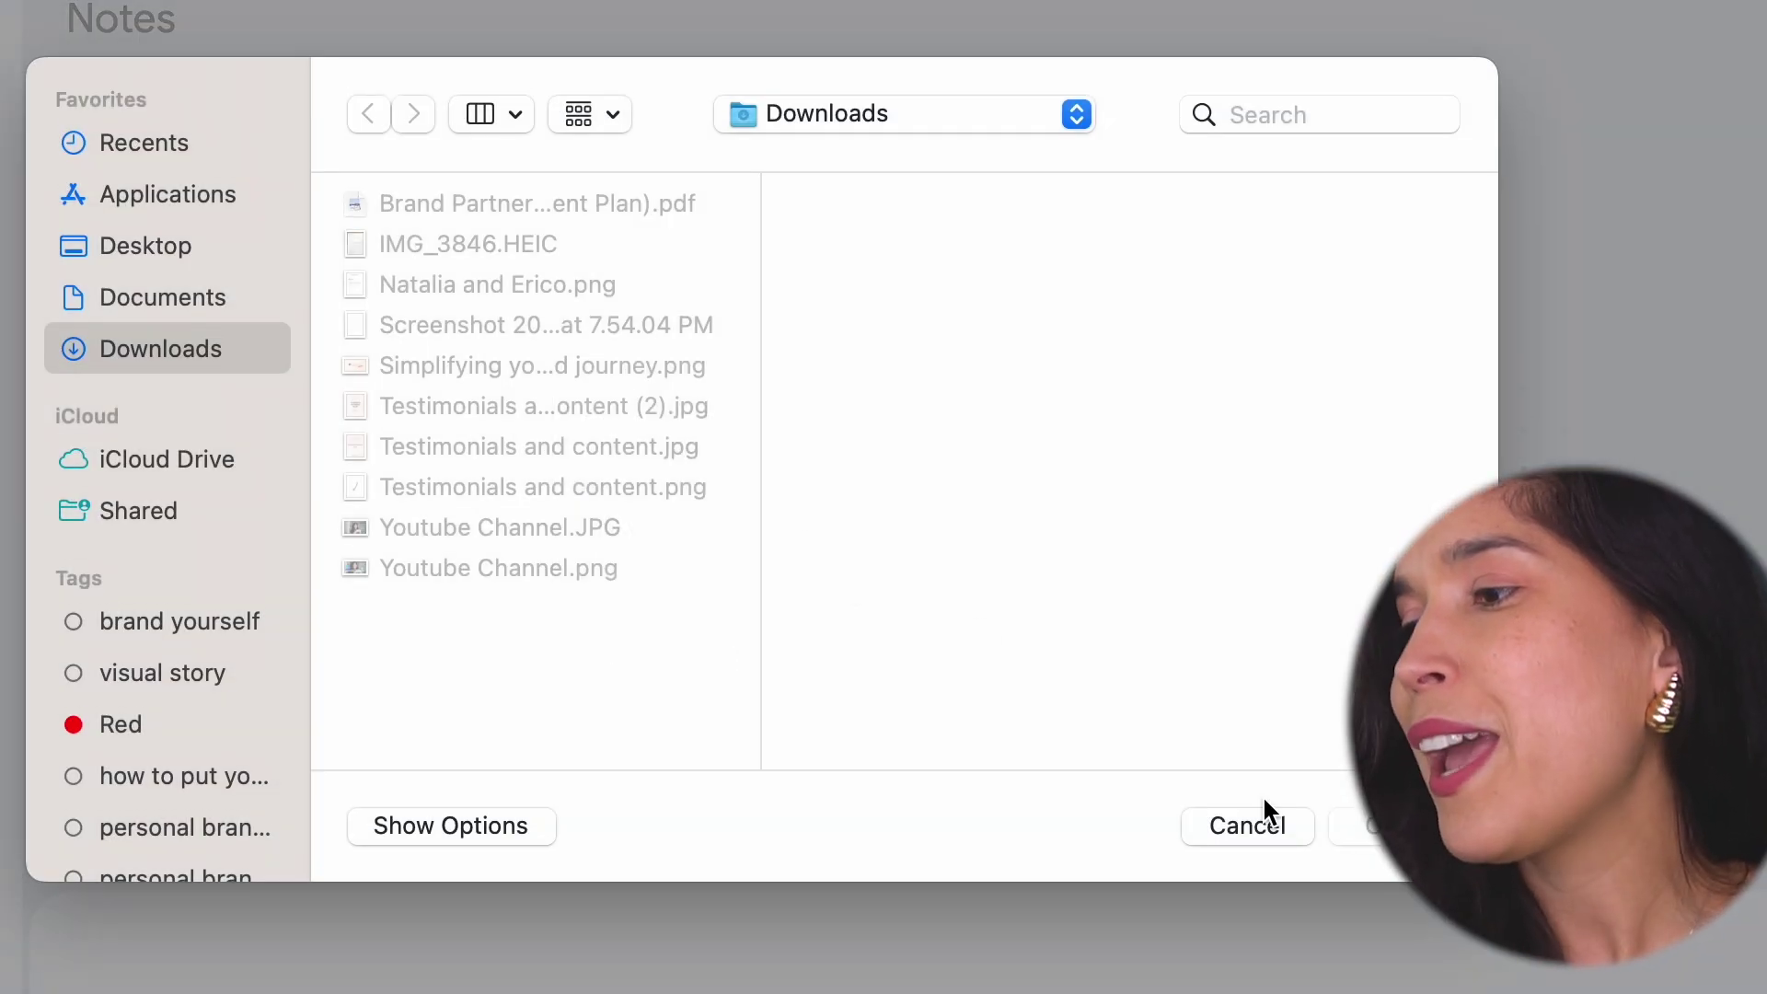
{"action": "left_click", "coordinate": [1237, 818]}
{"action": "left_click", "coordinate": [771, 717]}
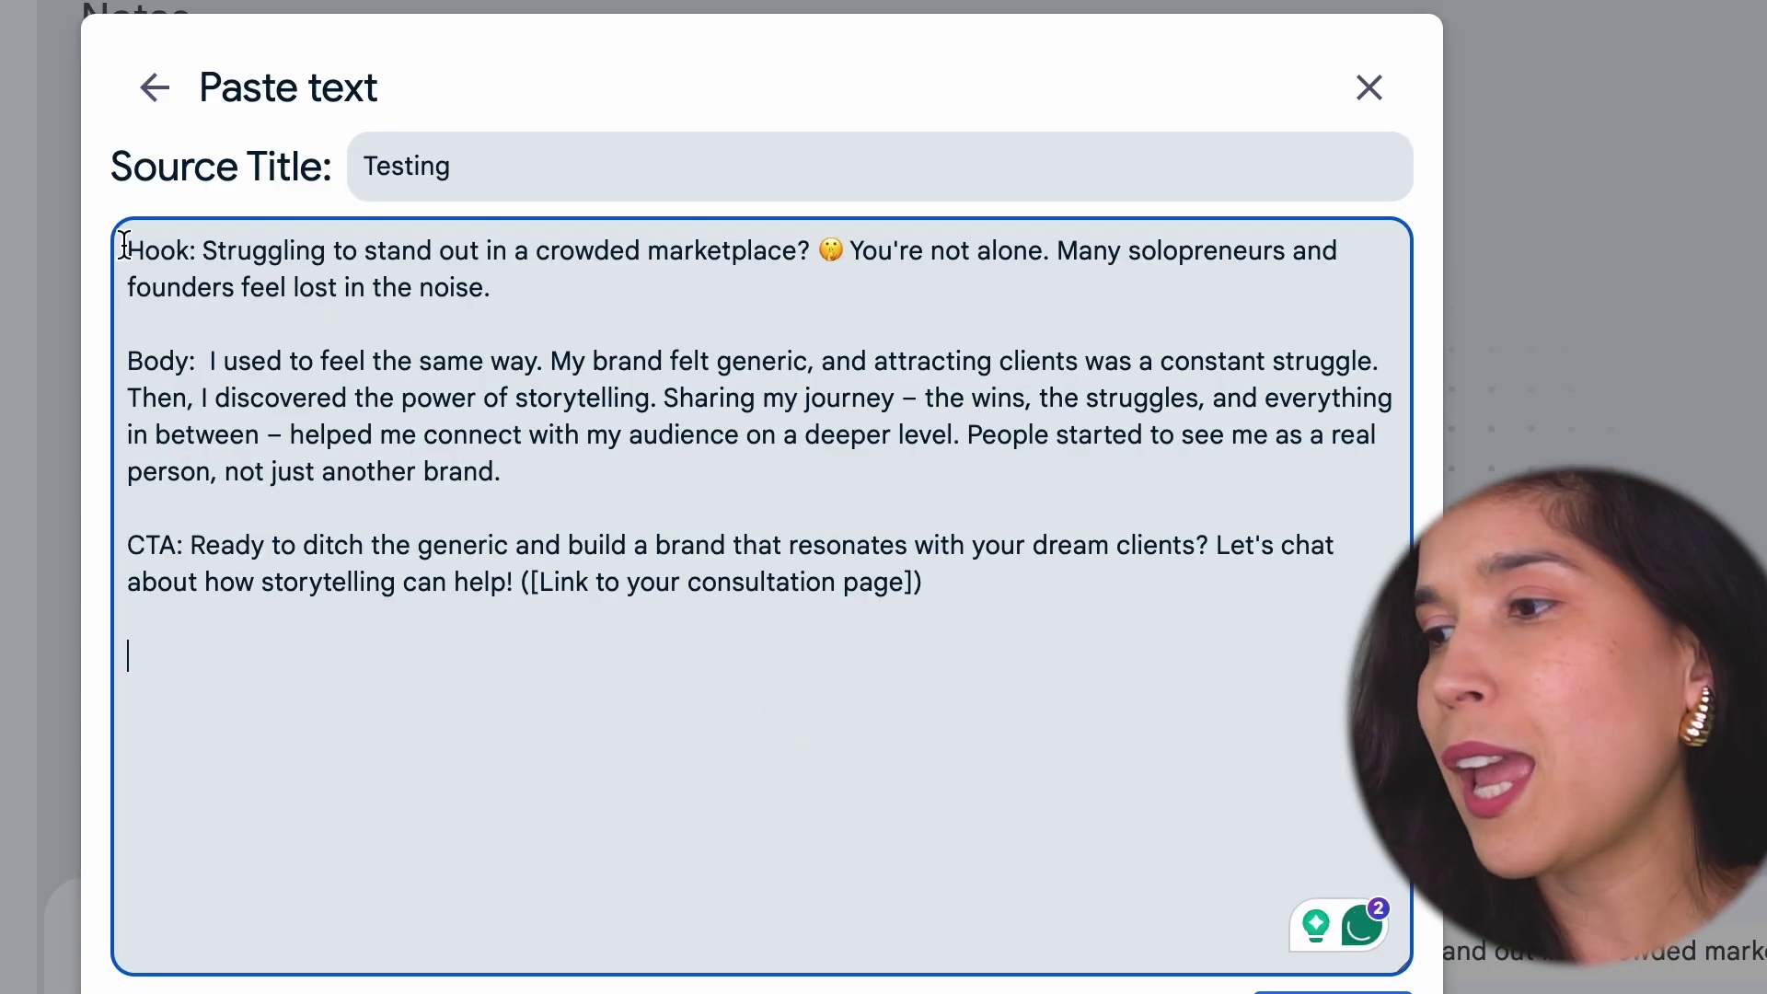
{"action": "key", "text": "Return"}
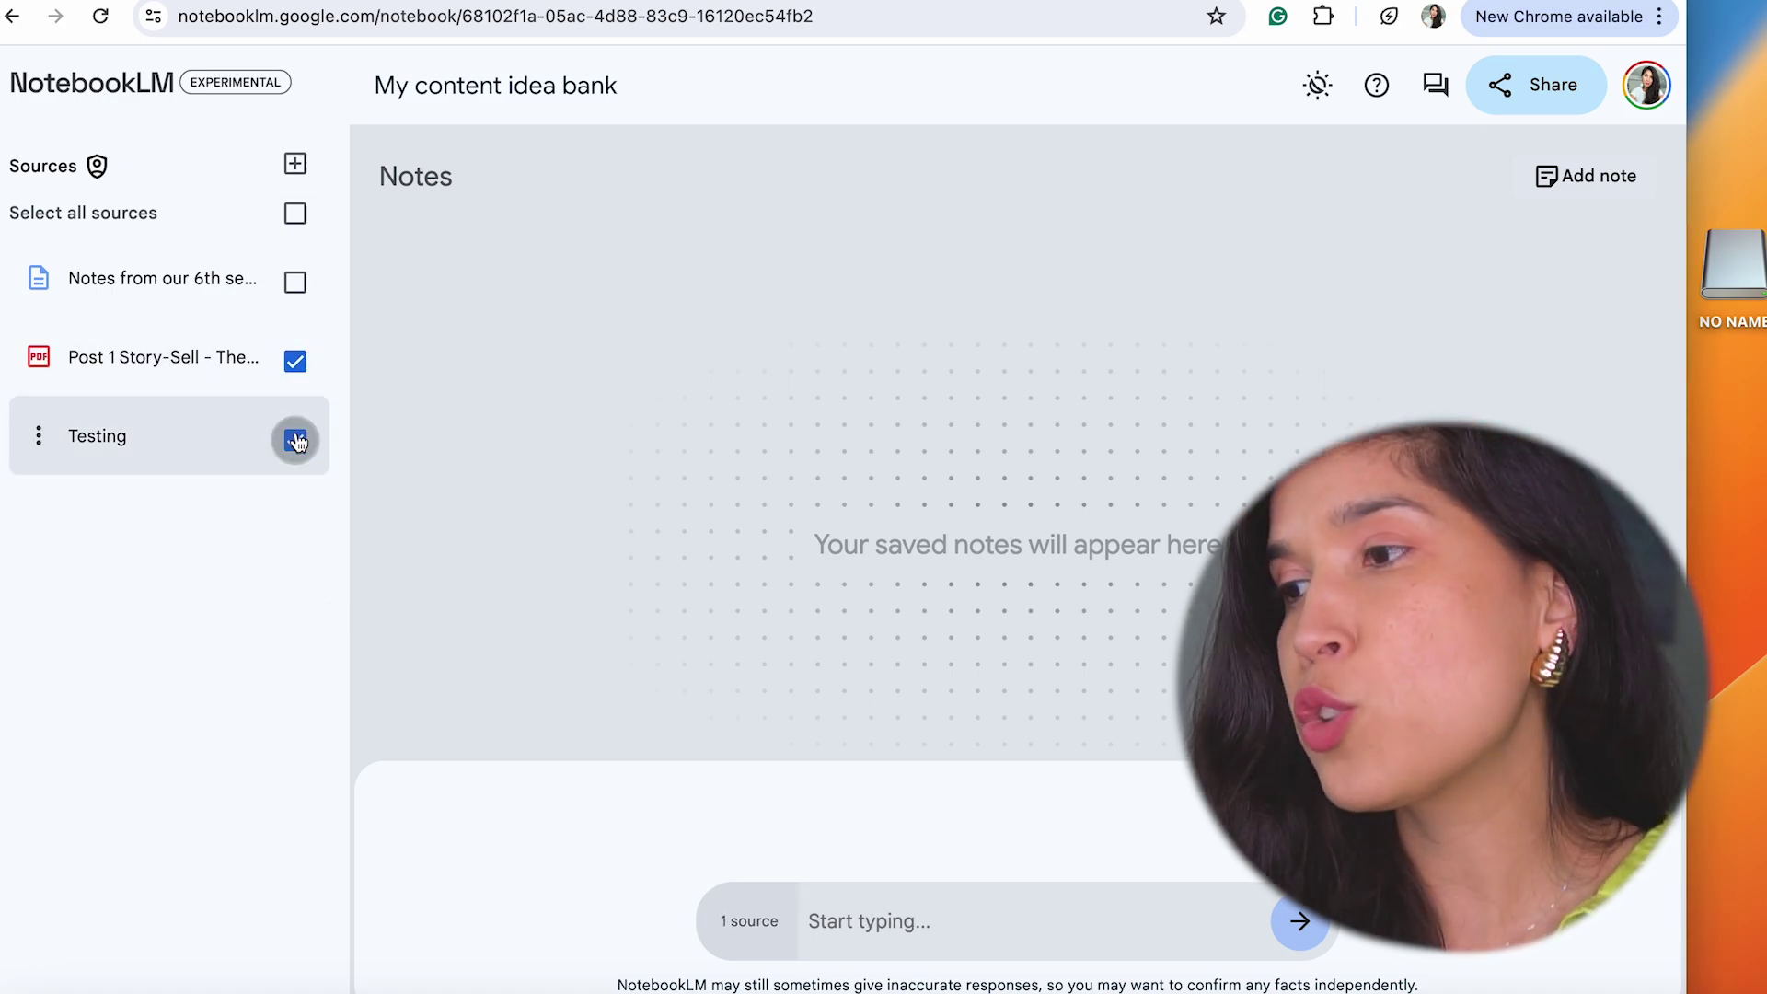
Step: Make Testing the only source selected for chat questions
{"action": "left_click", "coordinate": [294, 439]}
{"action": "left_click", "coordinate": [898, 933]}
{"action": "type", "text": "Give me the insig"}
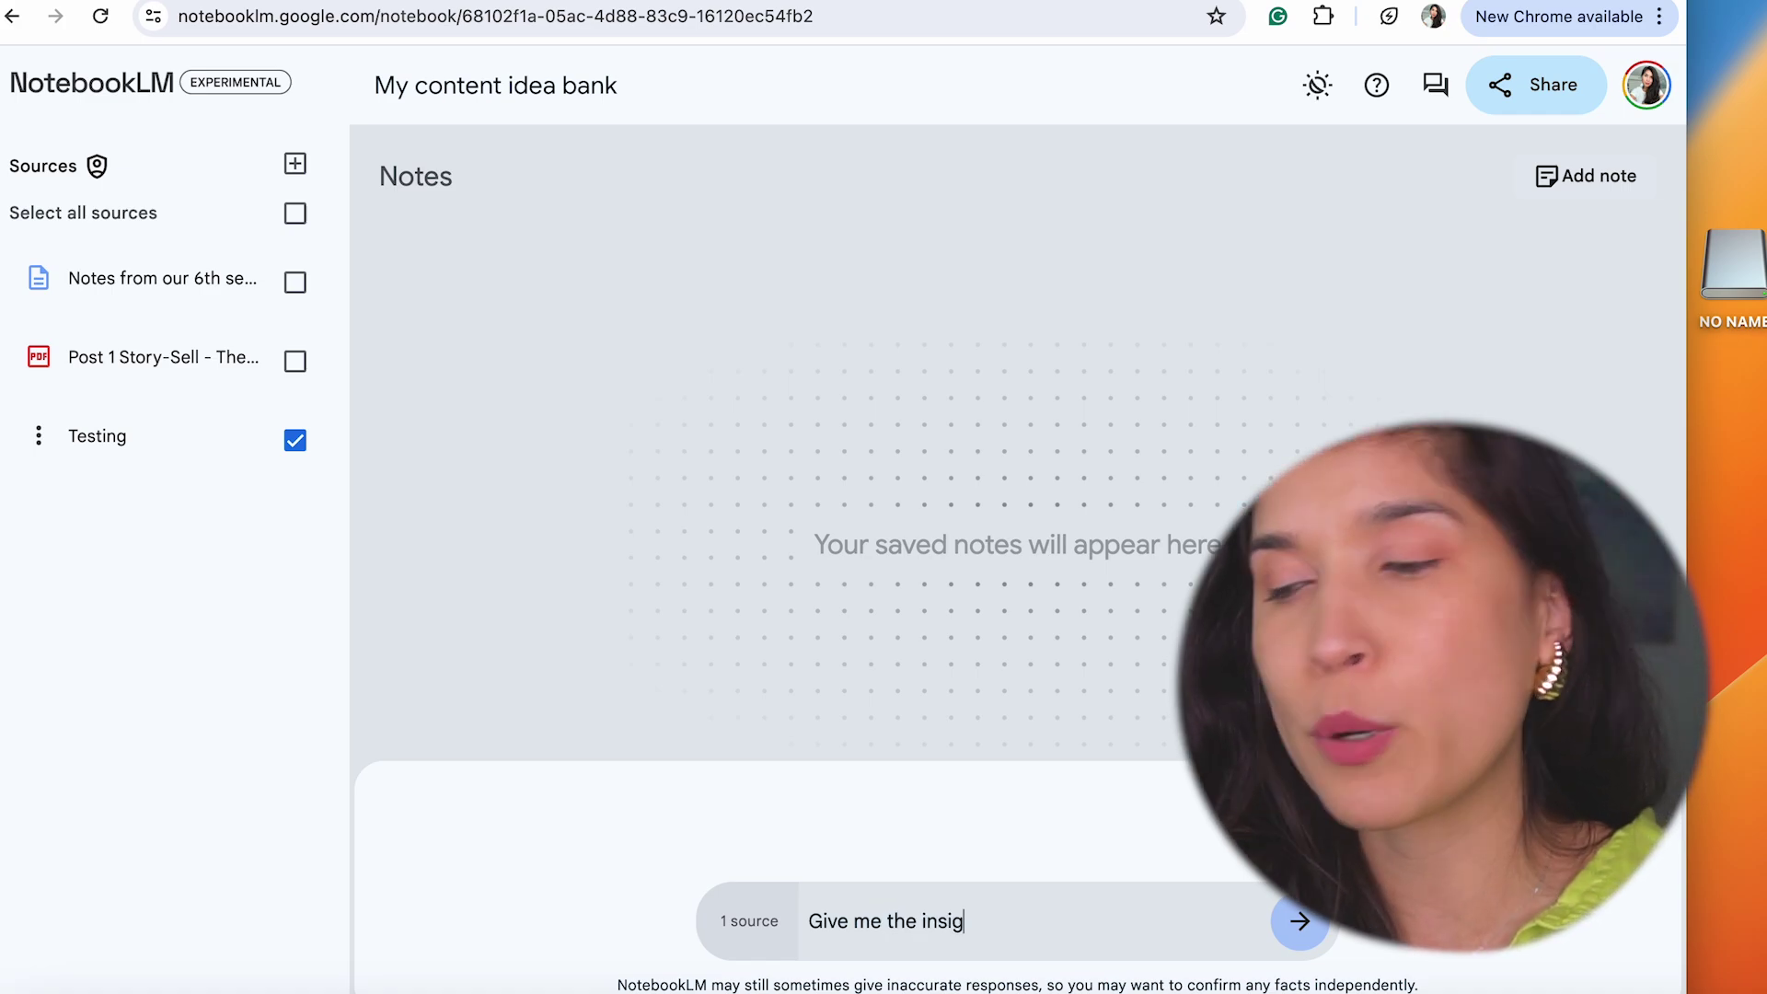
Step: Ask 'Give me the insights of this source' and view the passage the answer cites
{"action": "key", "text": "BackSpace"}
{"action": "key", "text": "BackSpace"}
{"action": "key", "text": "BackSpace"}
{"action": "type", "text": "hts of this source"}
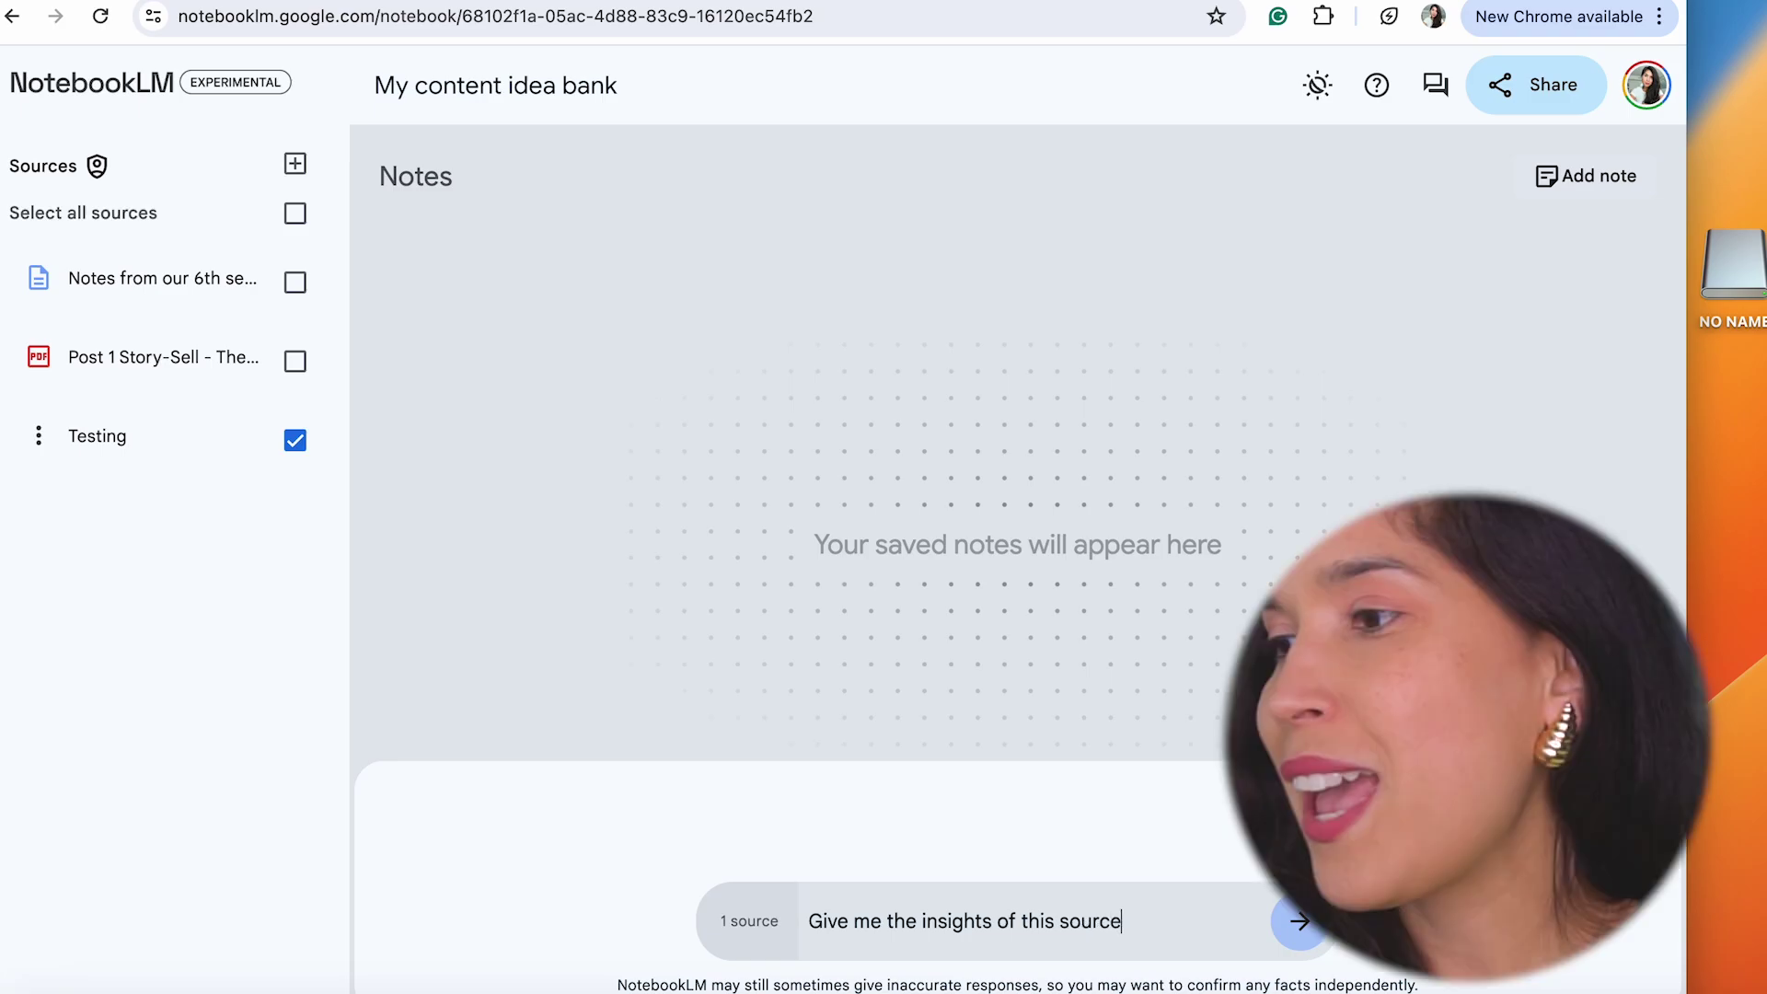
{"action": "key", "text": "Return"}
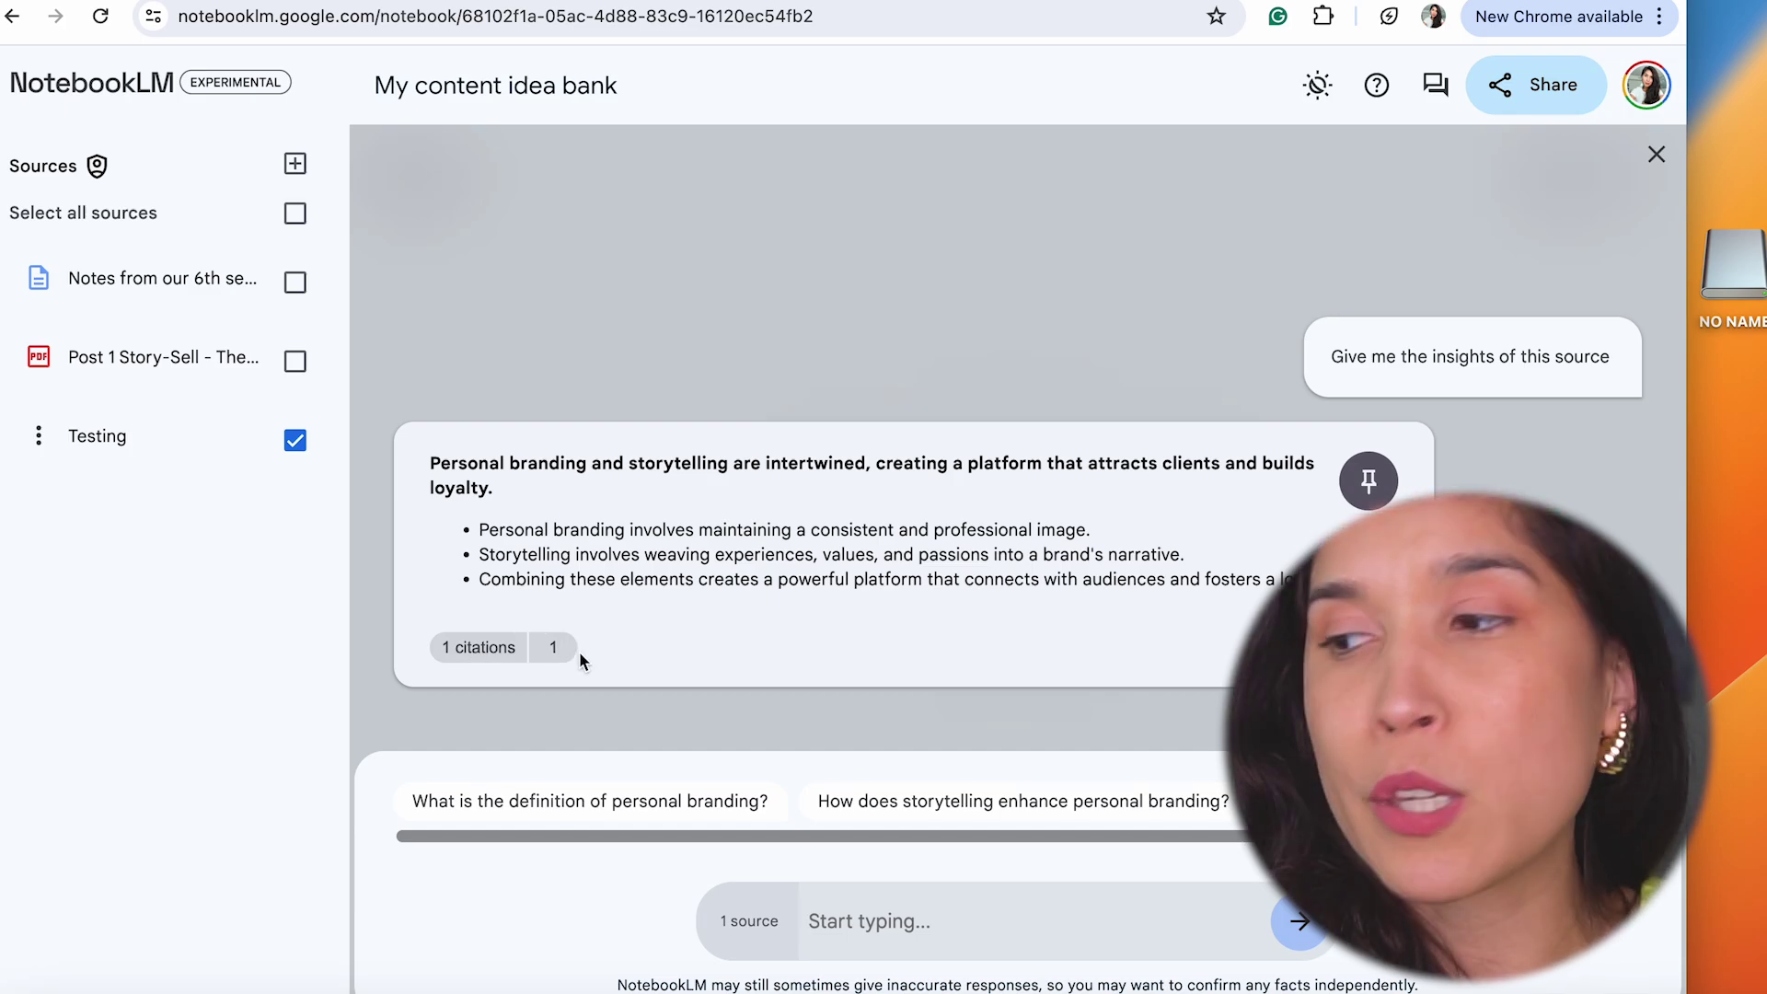
{"action": "left_click", "coordinate": [552, 647]}
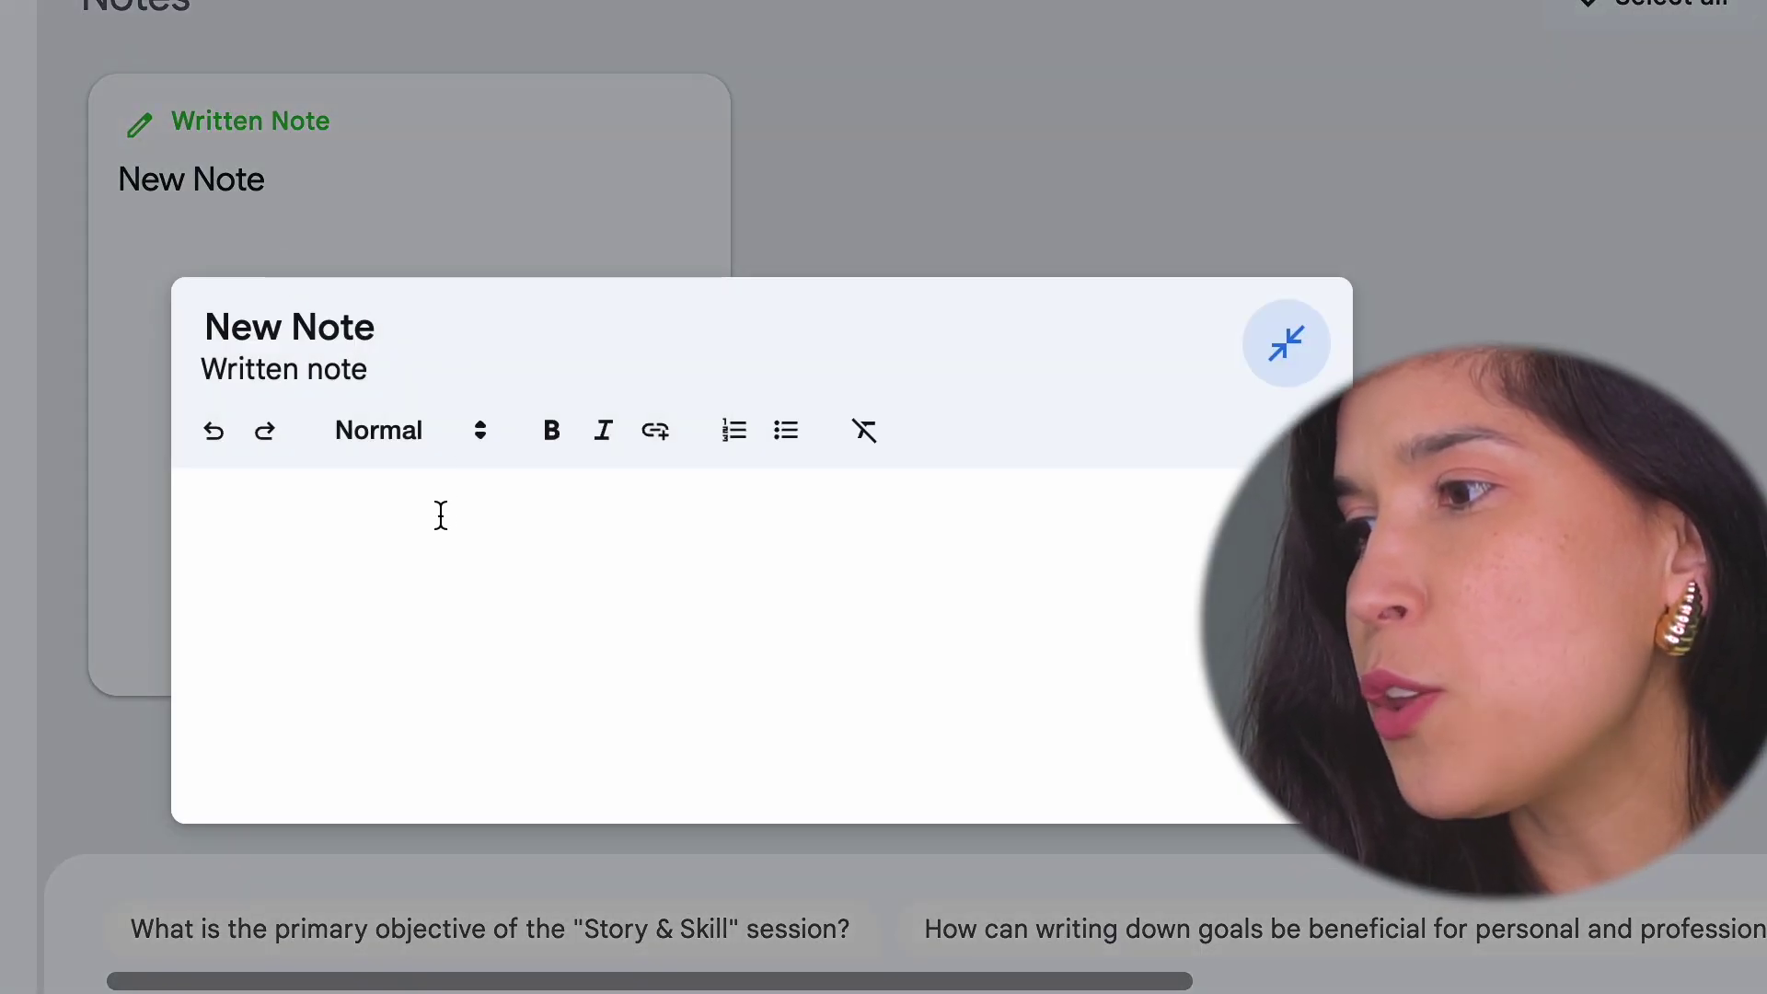
{"action": "type", "text": "New no"}
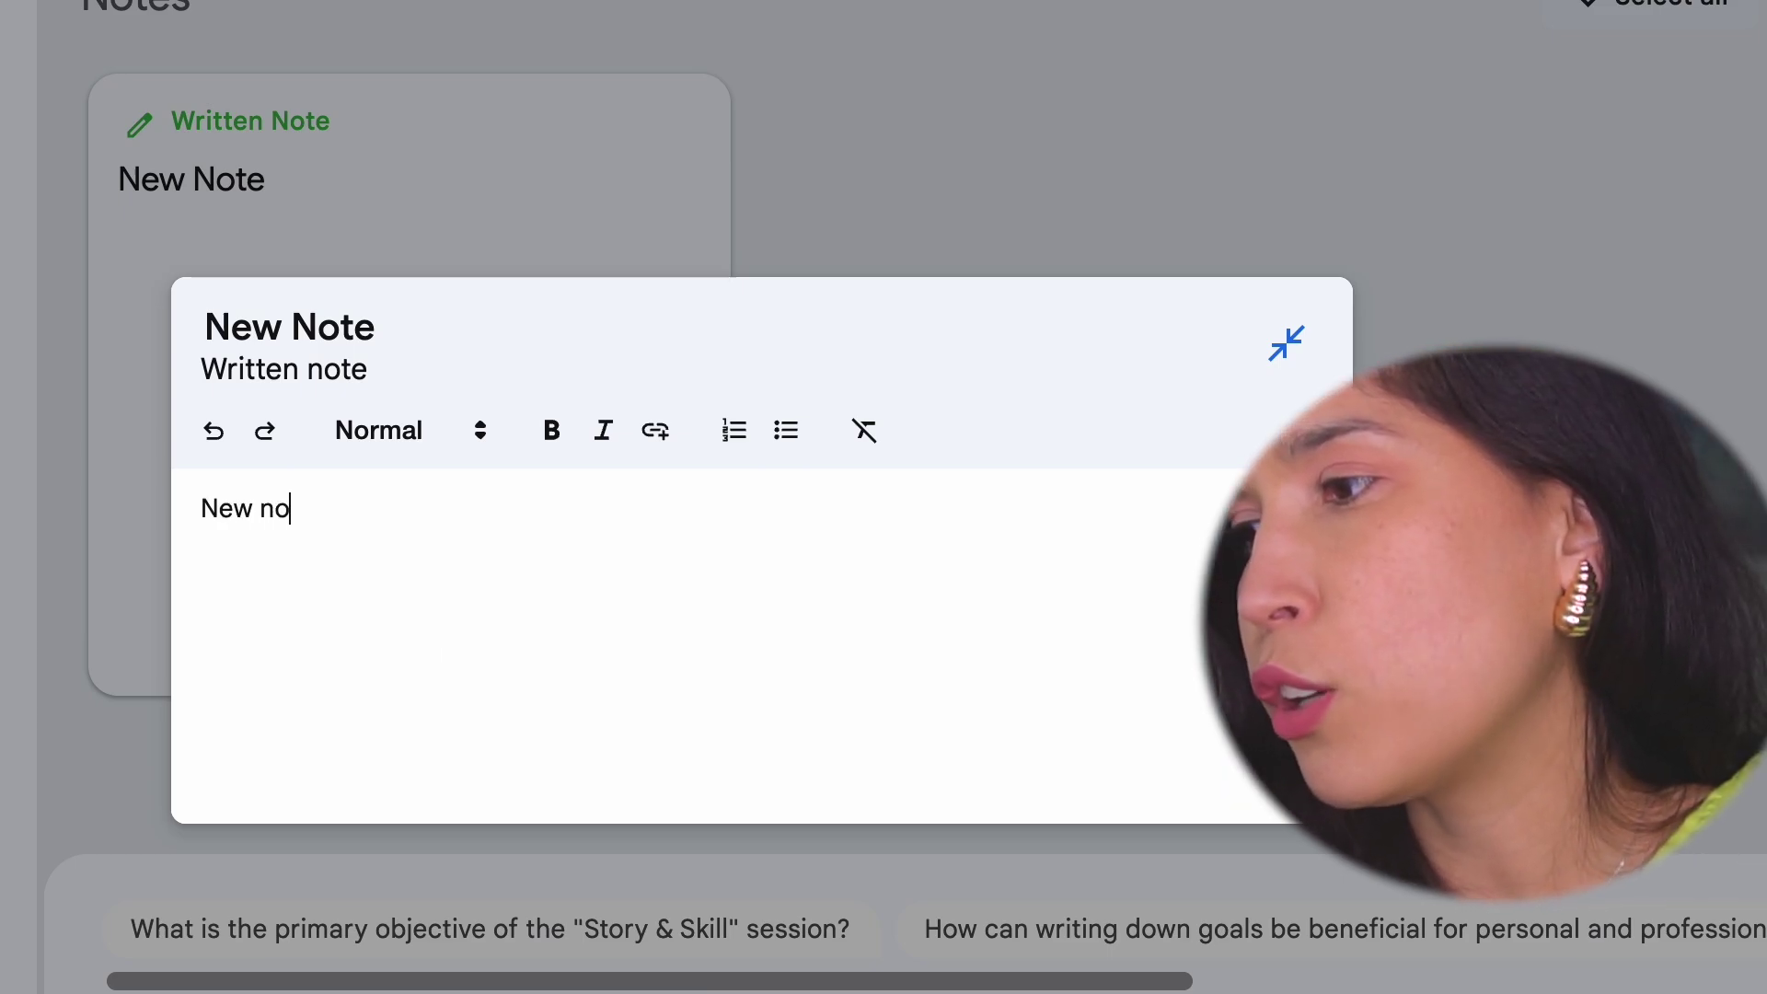
{"action": "type", "text": "te to add"}
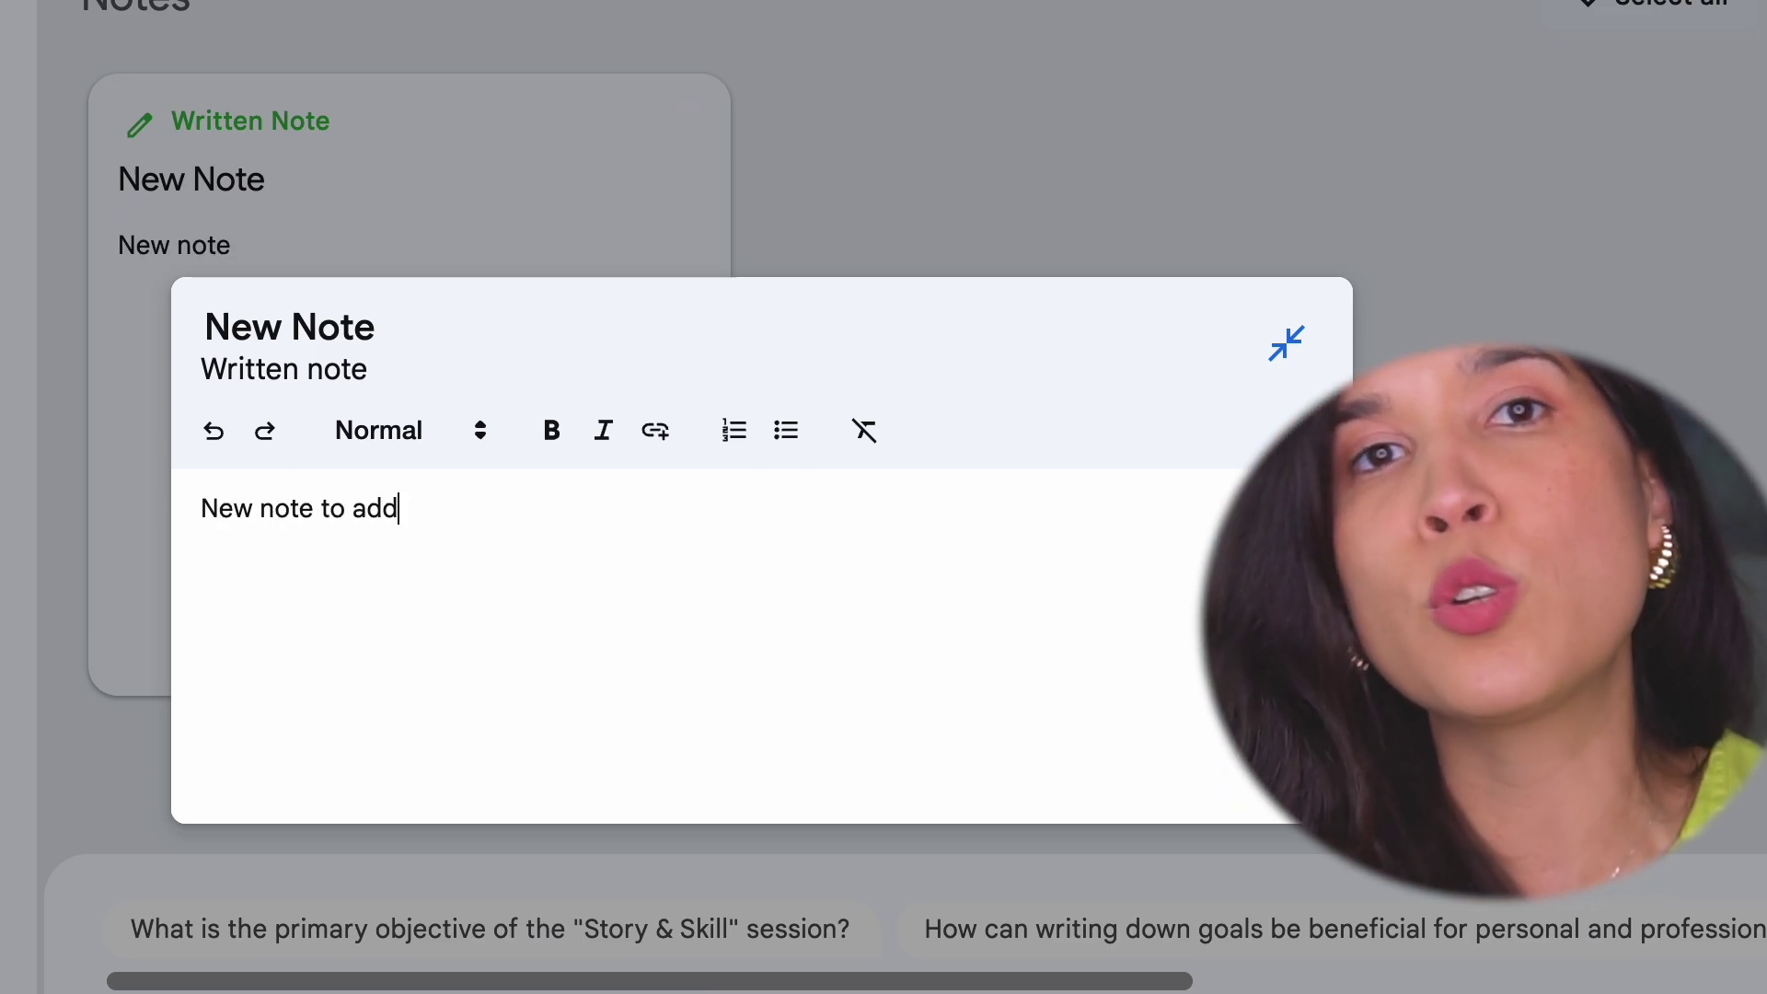
{"action": "type", "text": " to this video"}
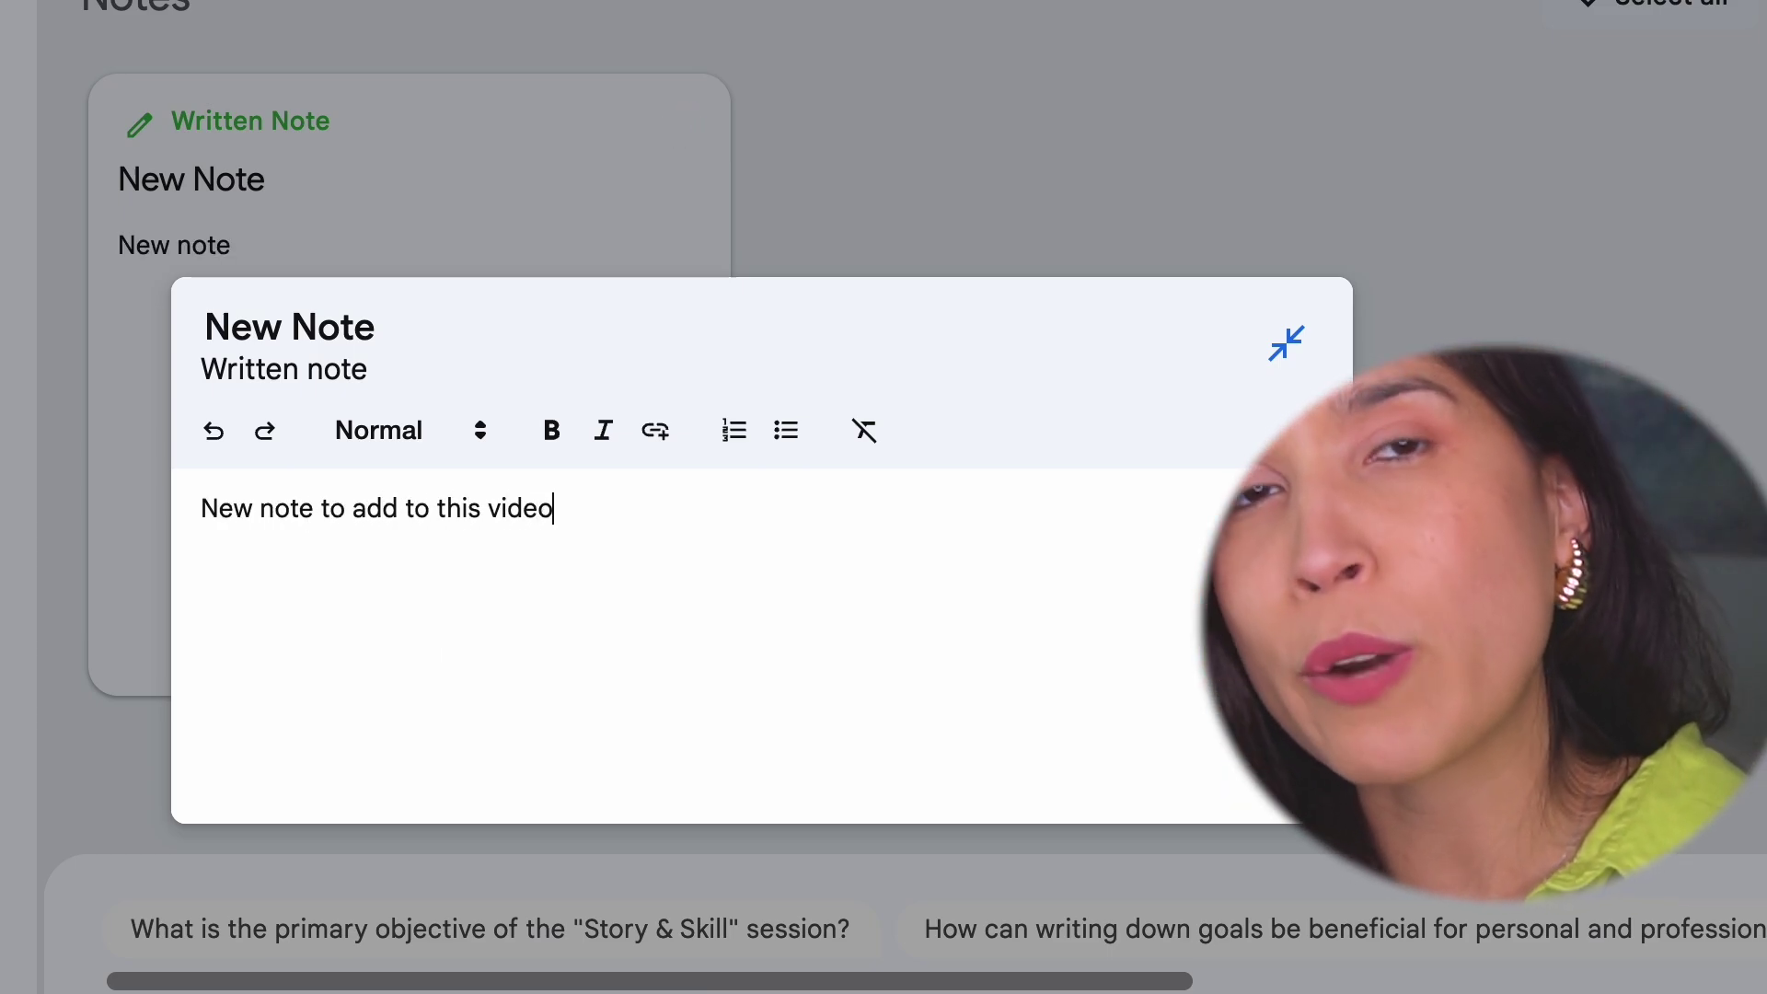
Step: Write the note 'New note to add to this video' and close the editor, keeping it saved
{"action": "key", "text": "Return"}
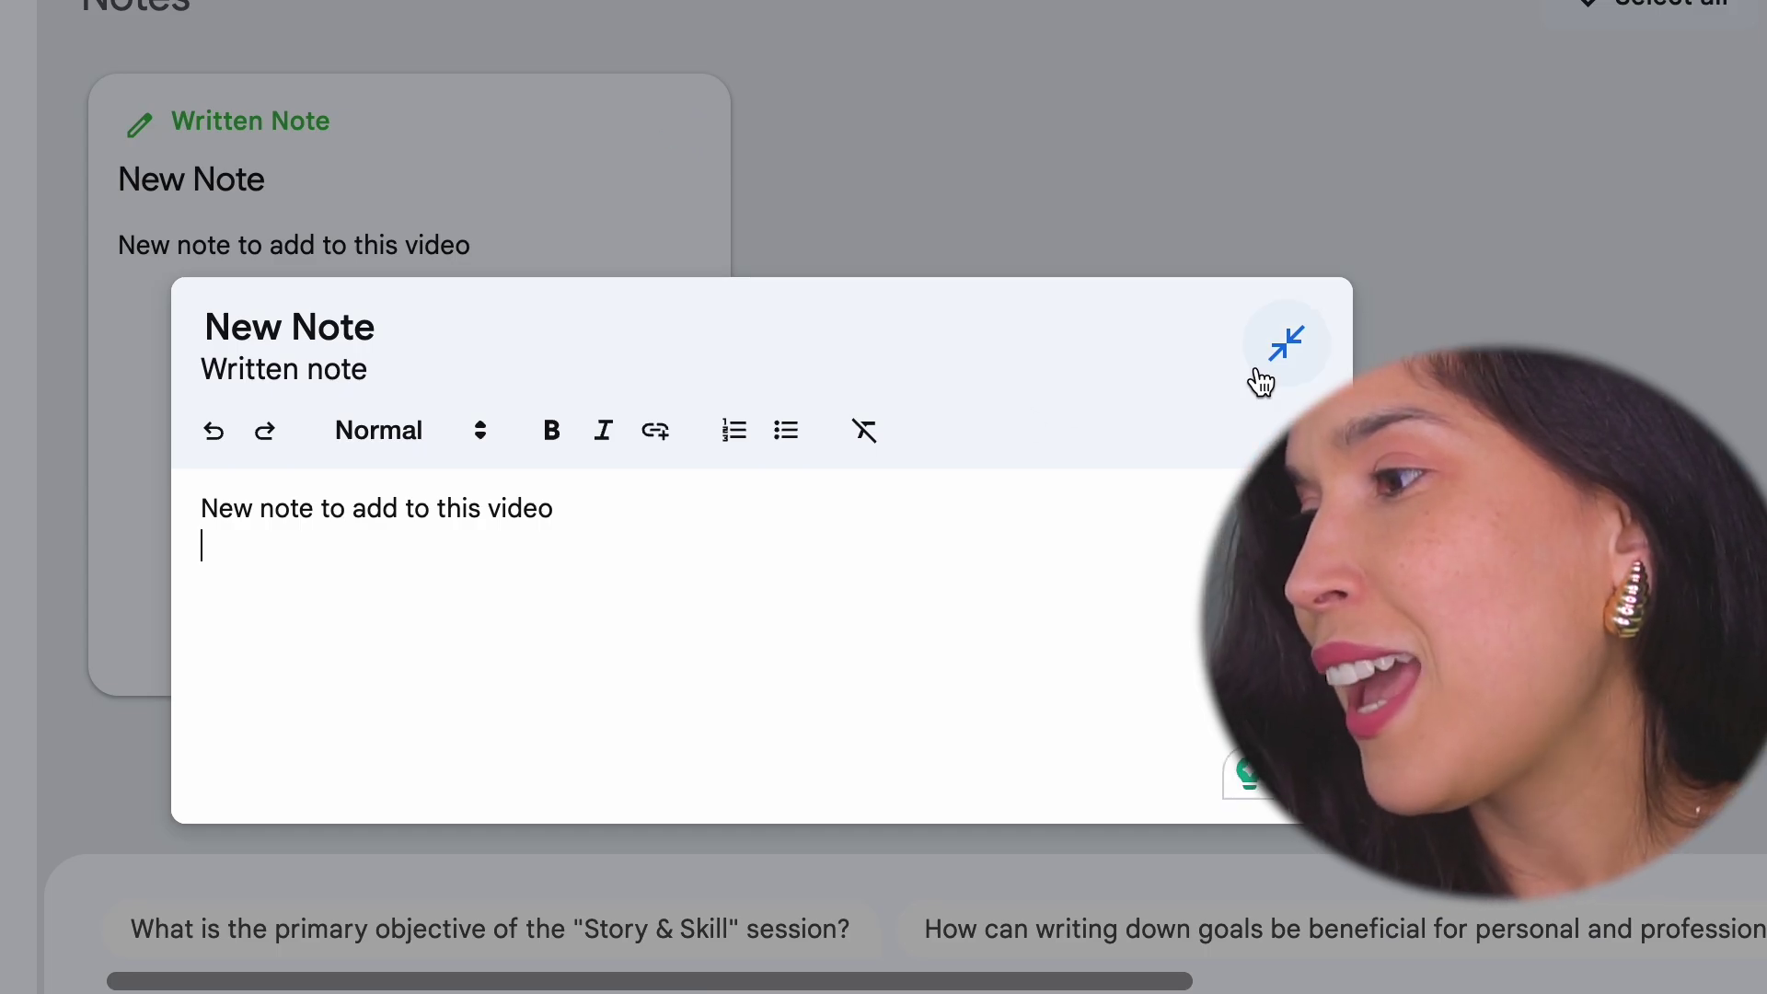
{"action": "left_click", "coordinate": [1019, 268]}
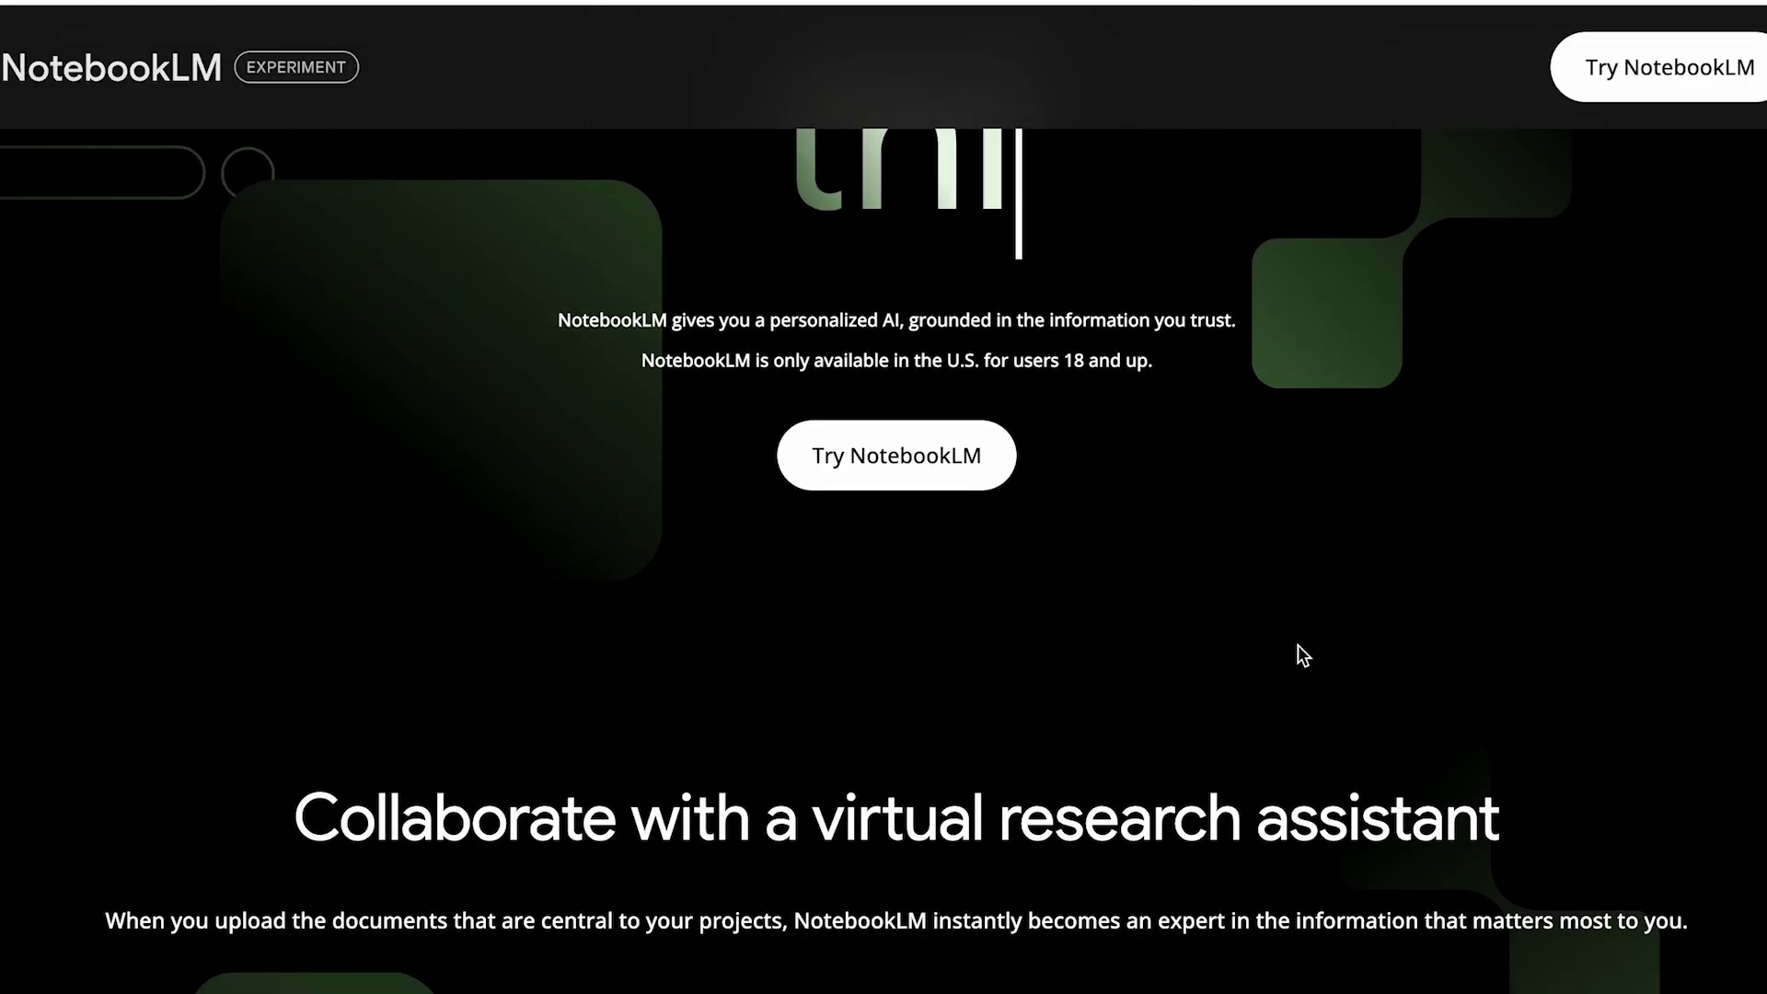
{"action": "scroll", "coordinate": [1299, 645], "scroll_direction": "down", "scroll_amount": 5}
{"action": "scroll", "coordinate": [1297, 646], "scroll_direction": "down", "scroll_amount": 3}
{"action": "scroll", "coordinate": [1298, 645], "scroll_direction": "down", "scroll_amount": 3}
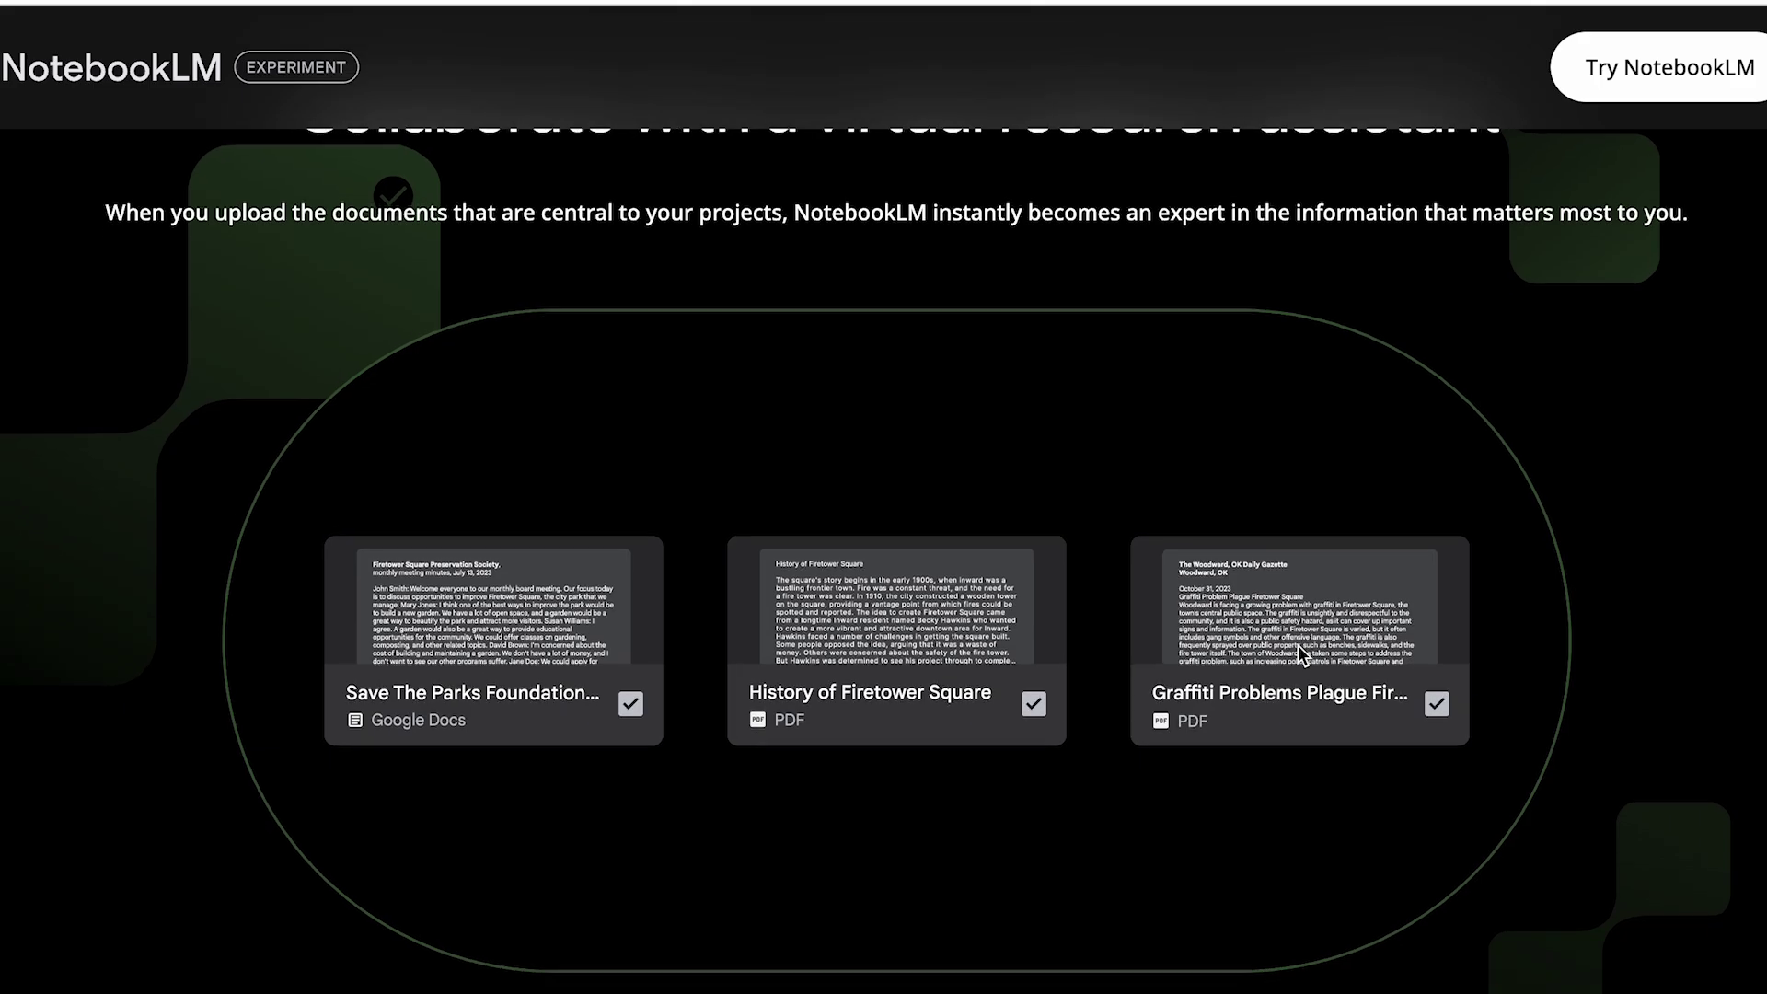
{"action": "scroll", "coordinate": [1299, 645], "scroll_direction": "down", "scroll_amount": 3}
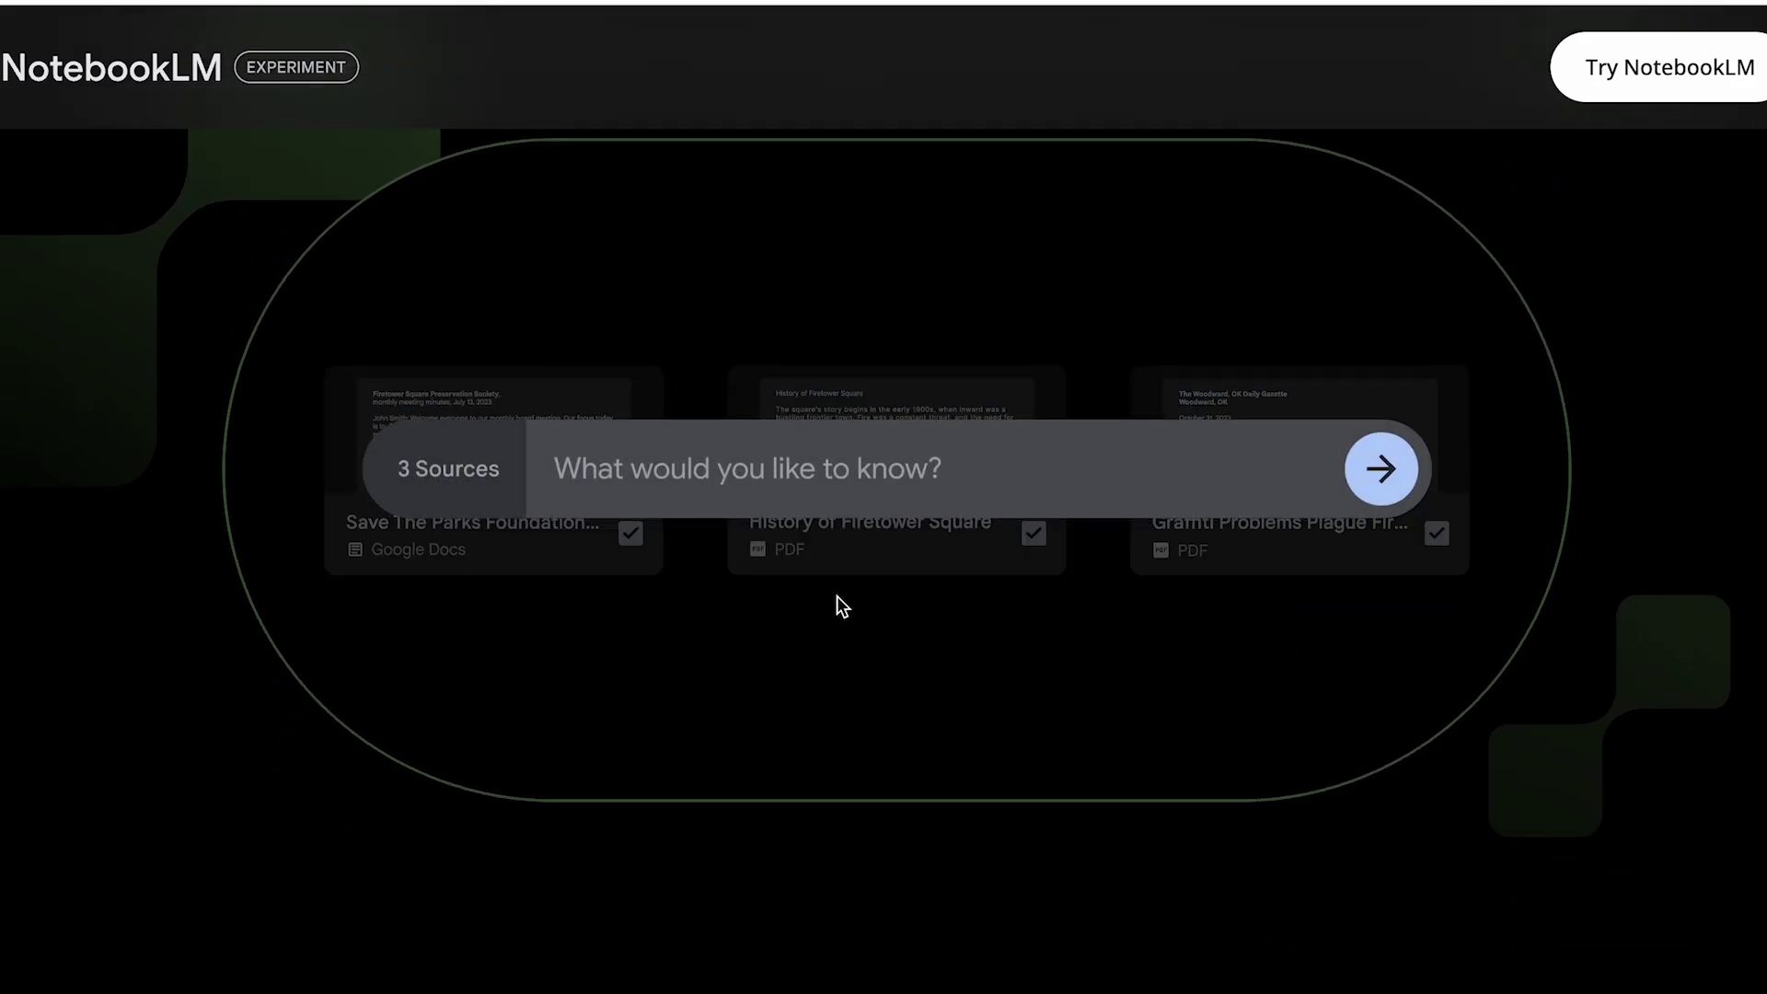